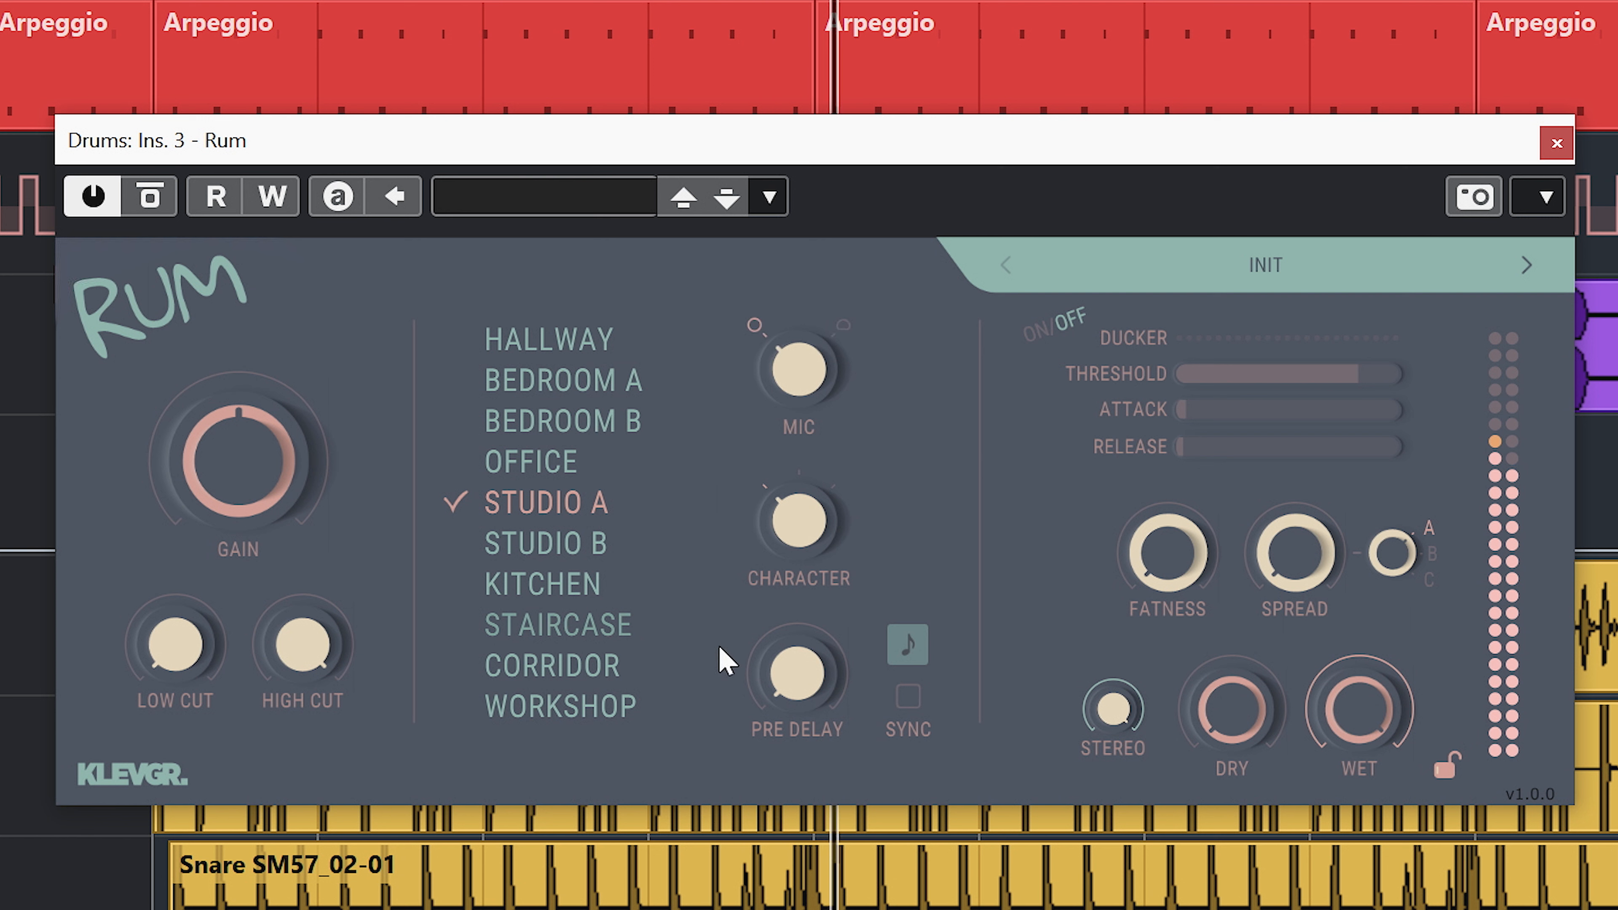
Compare the Studio A reverb with the dry signal by raising the dry level and turning it fully down again.
drag(1231, 701, 1281, 439)
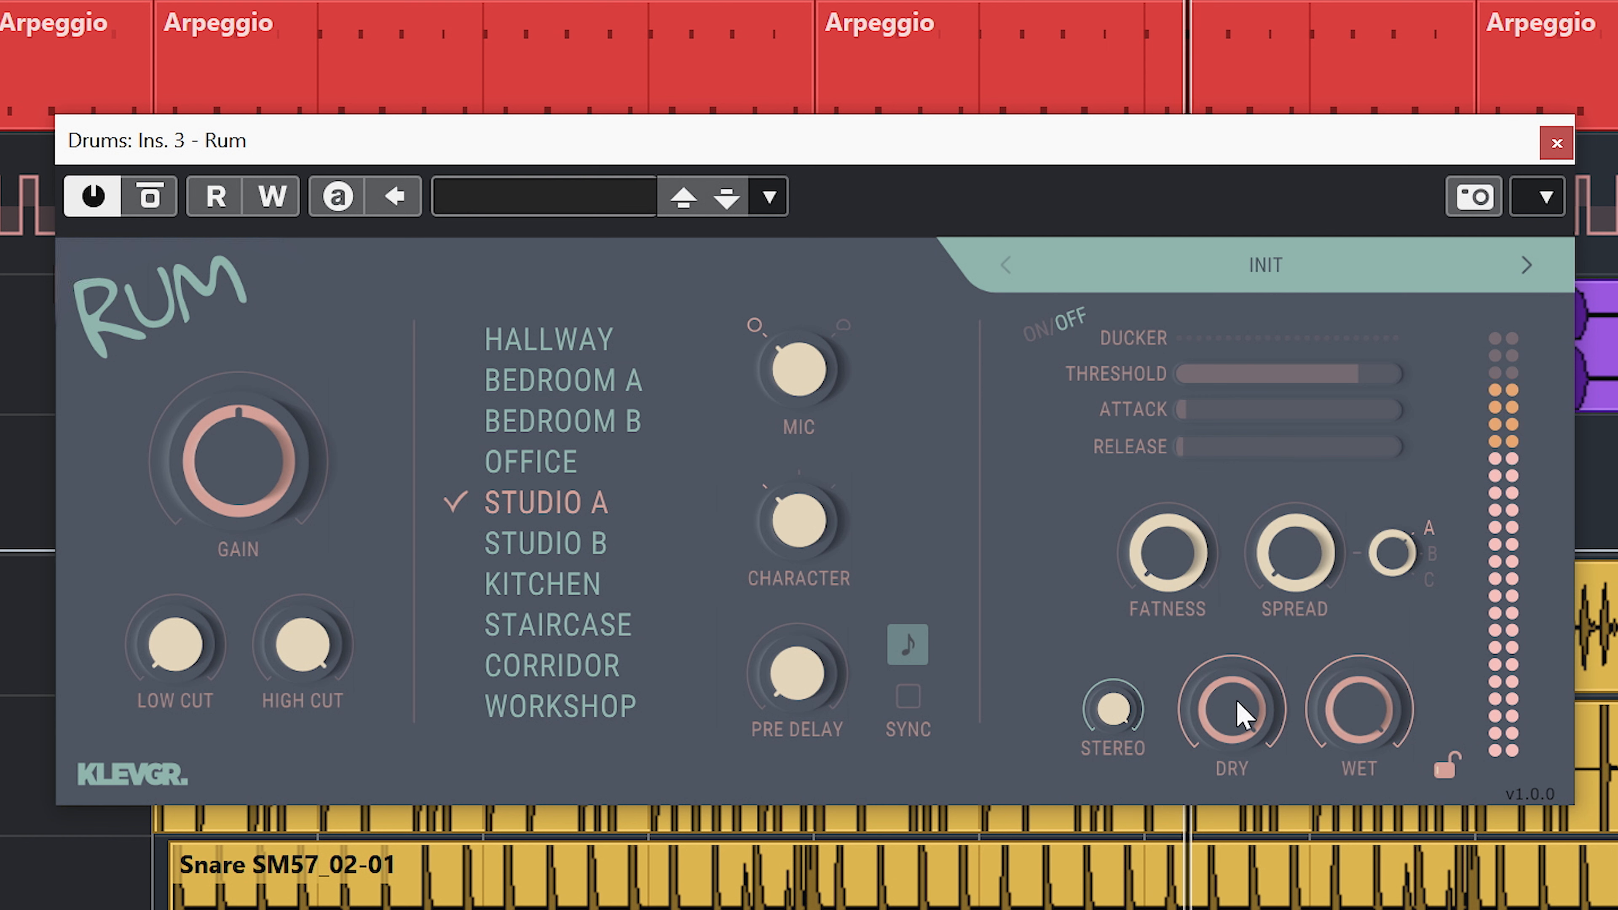
drag(1239, 714, 1229, 822)
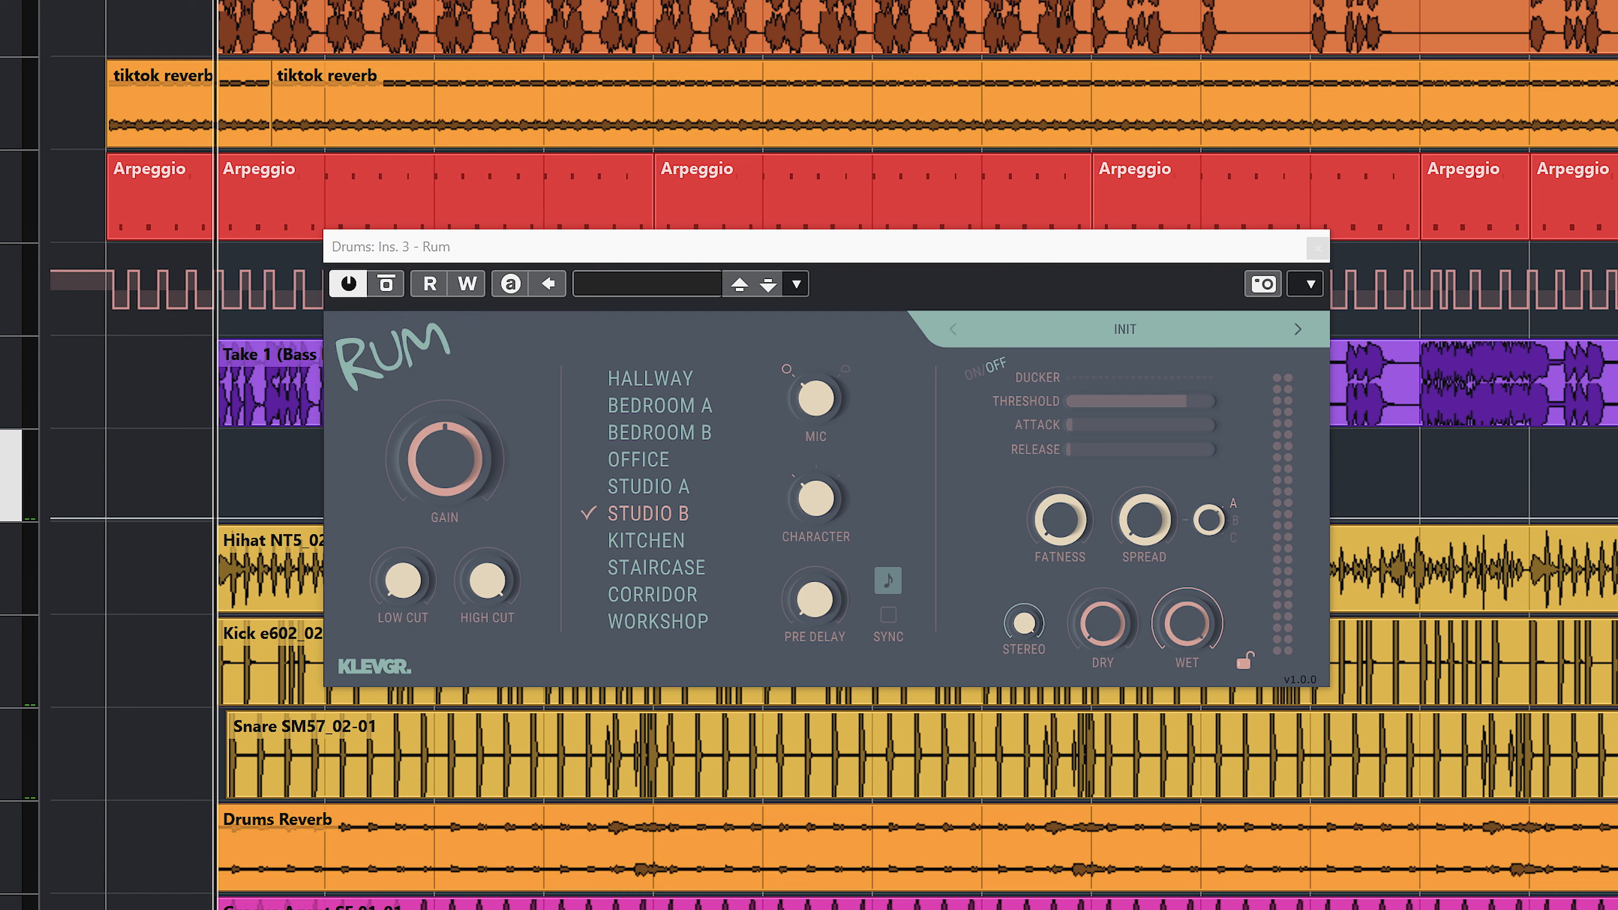
Audition Studio B during playback with different mic and character settings, and compare it with the dry signal at 12.0 dB.
key(space)
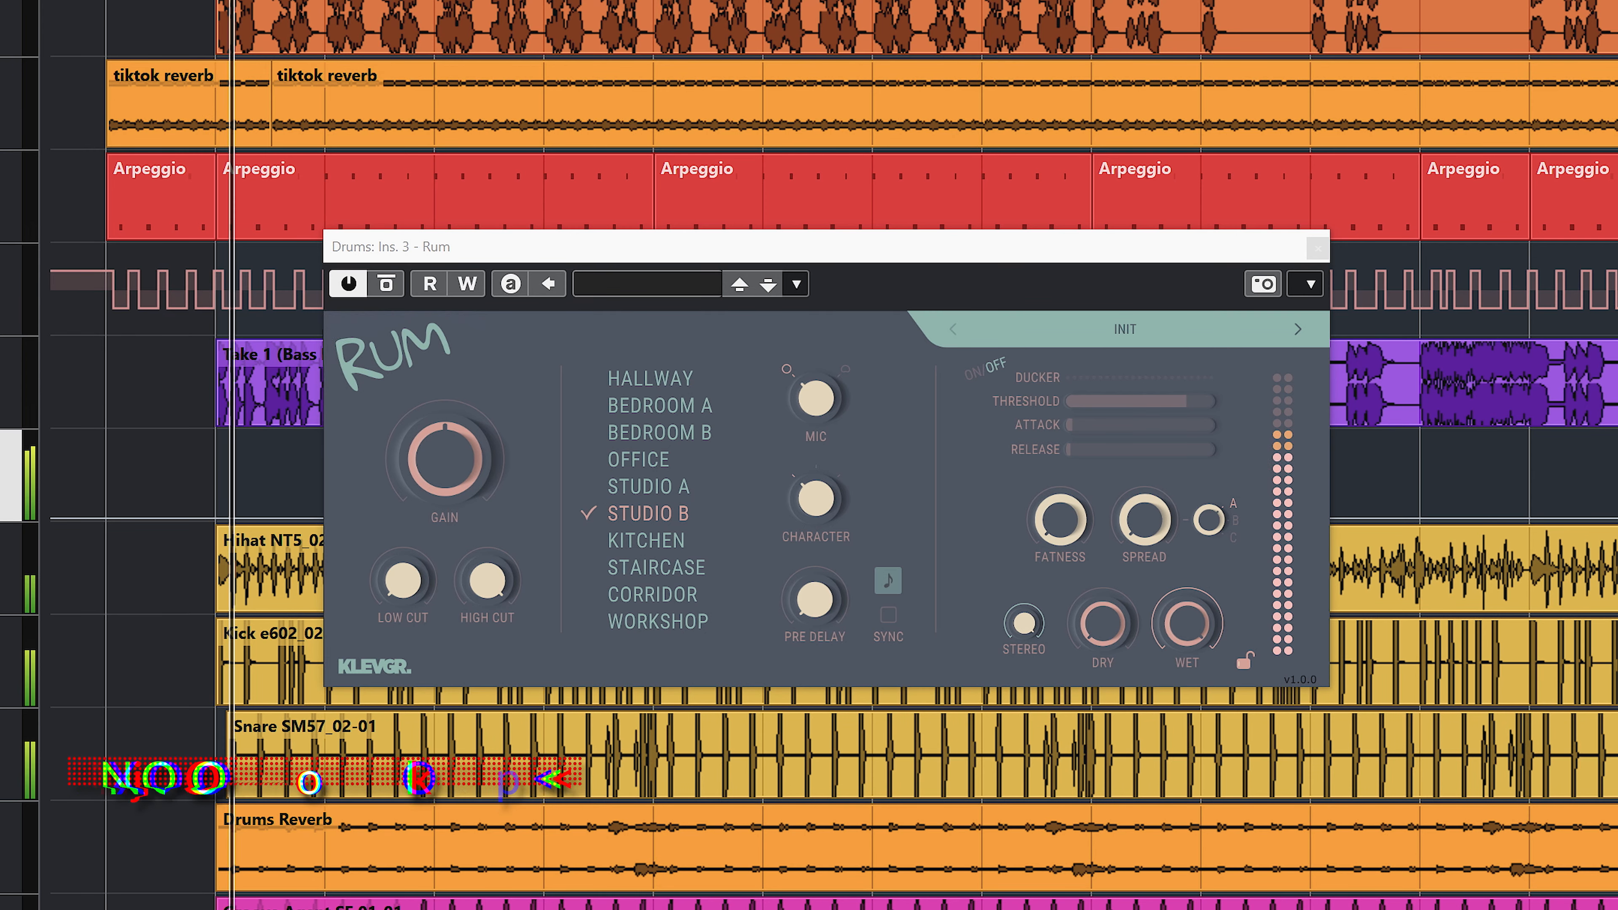
drag(815, 490, 848, 415)
drag(825, 491, 786, 696)
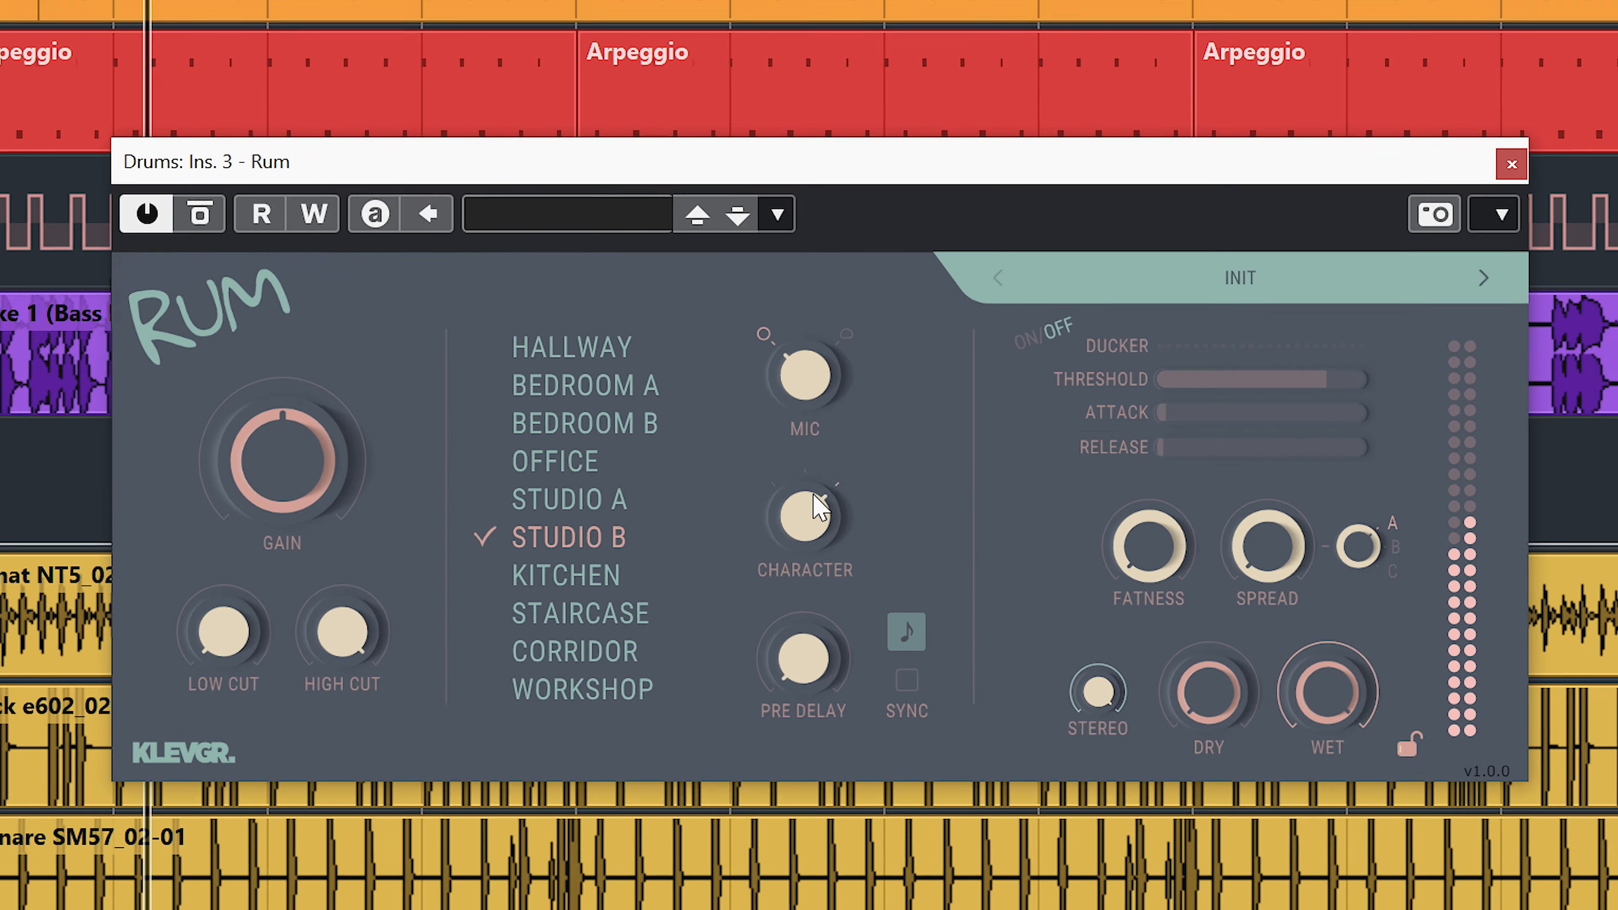
click(846, 326)
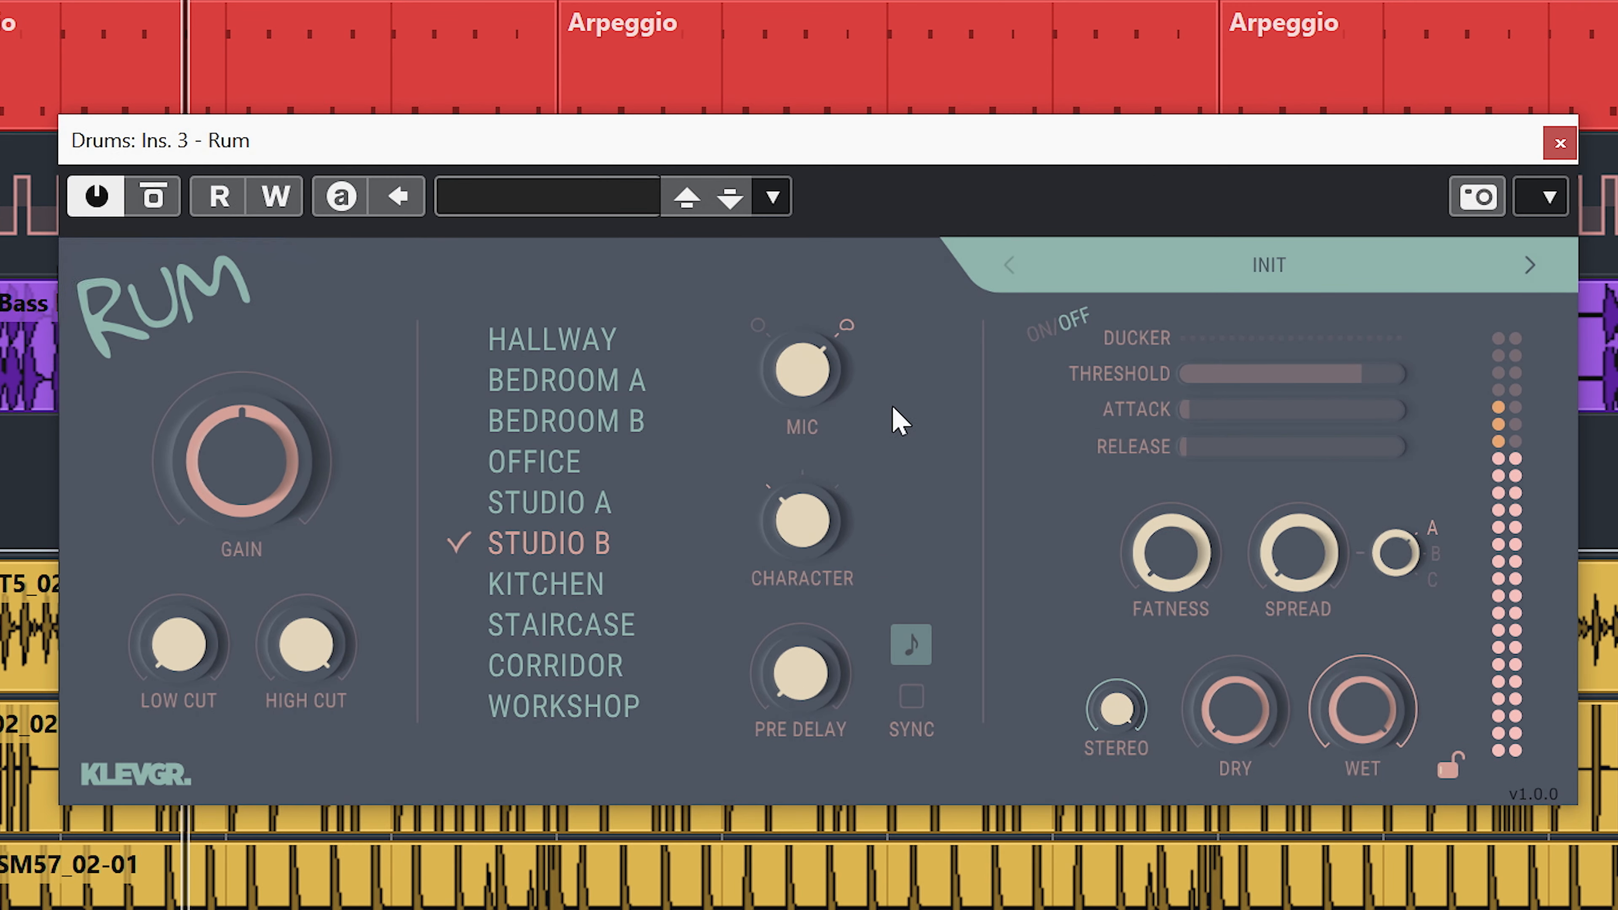
drag(808, 555, 822, 478)
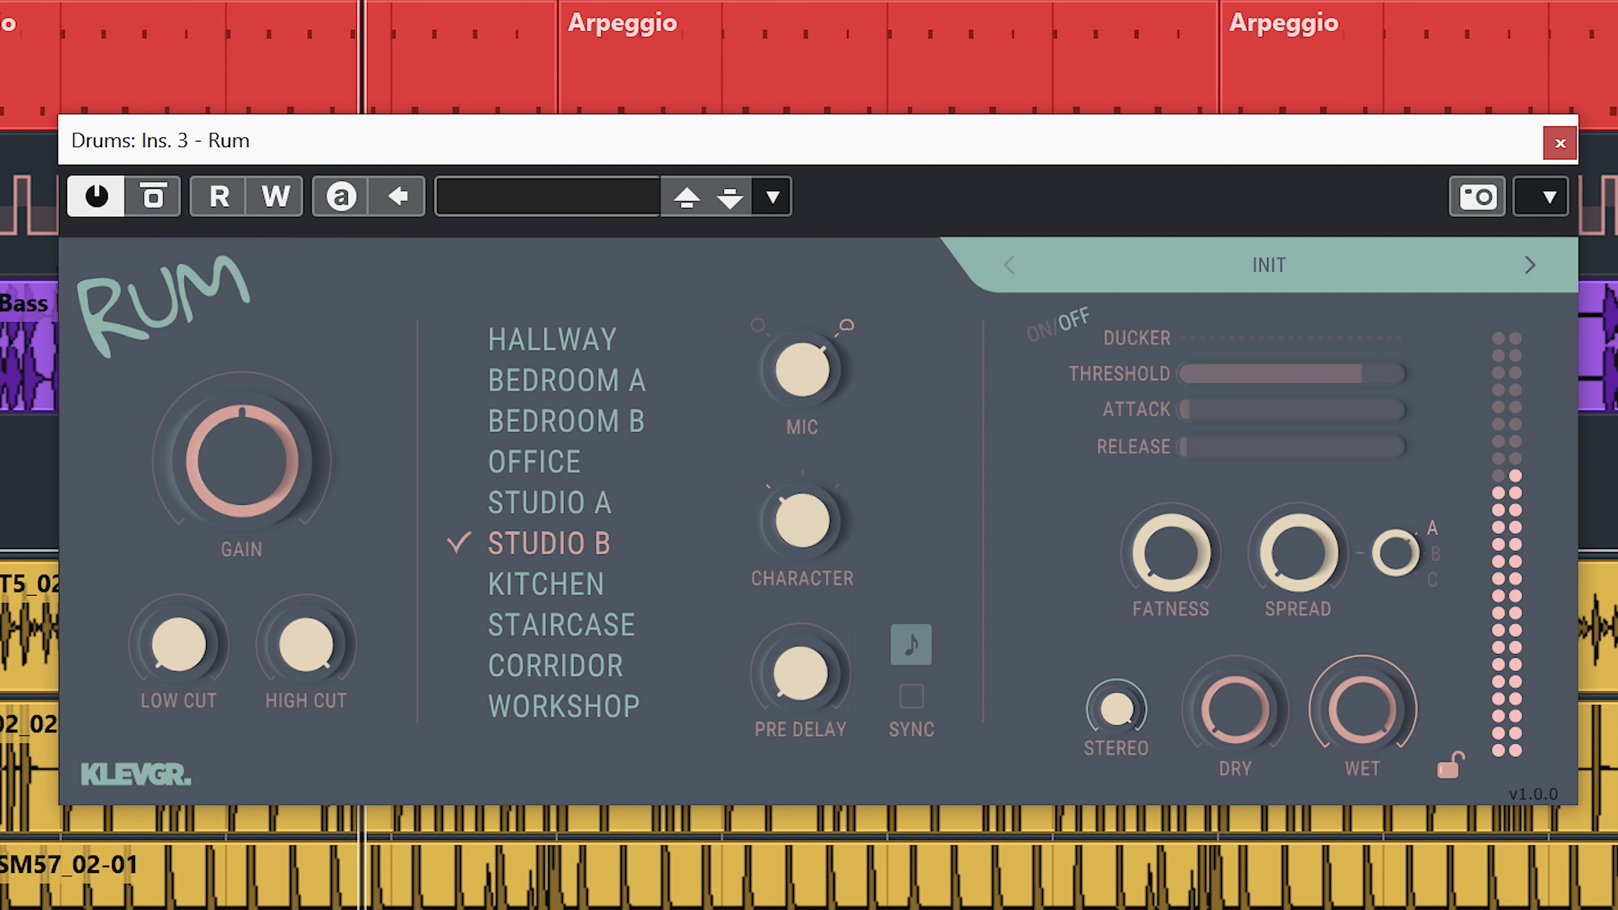
drag(1226, 674, 1391, 473)
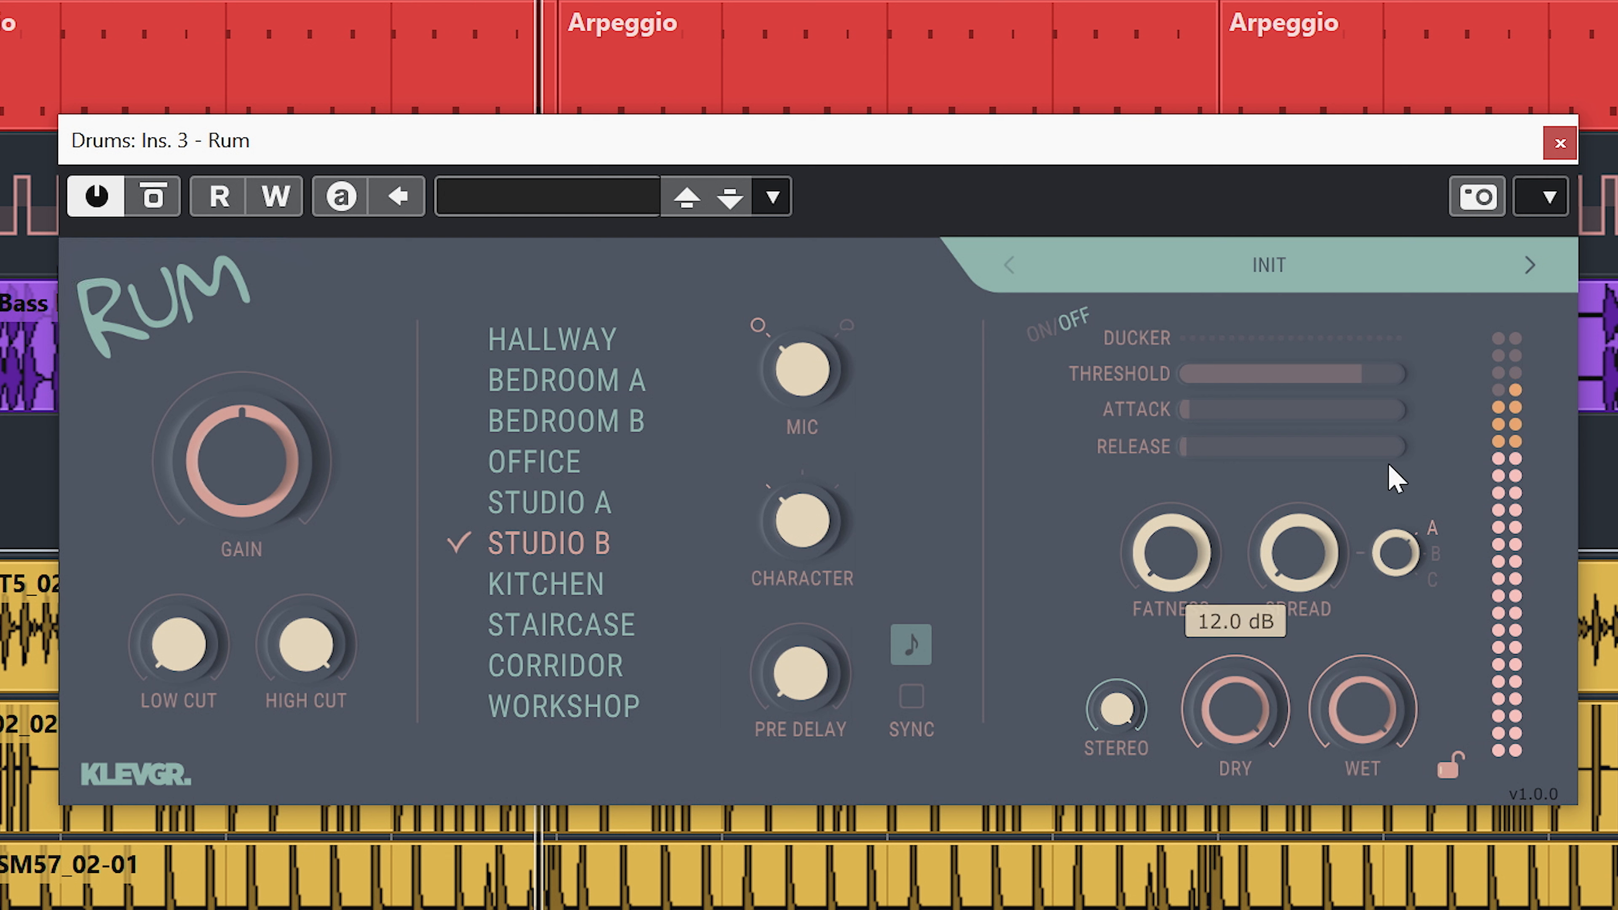
drag(1233, 693, 1185, 909)
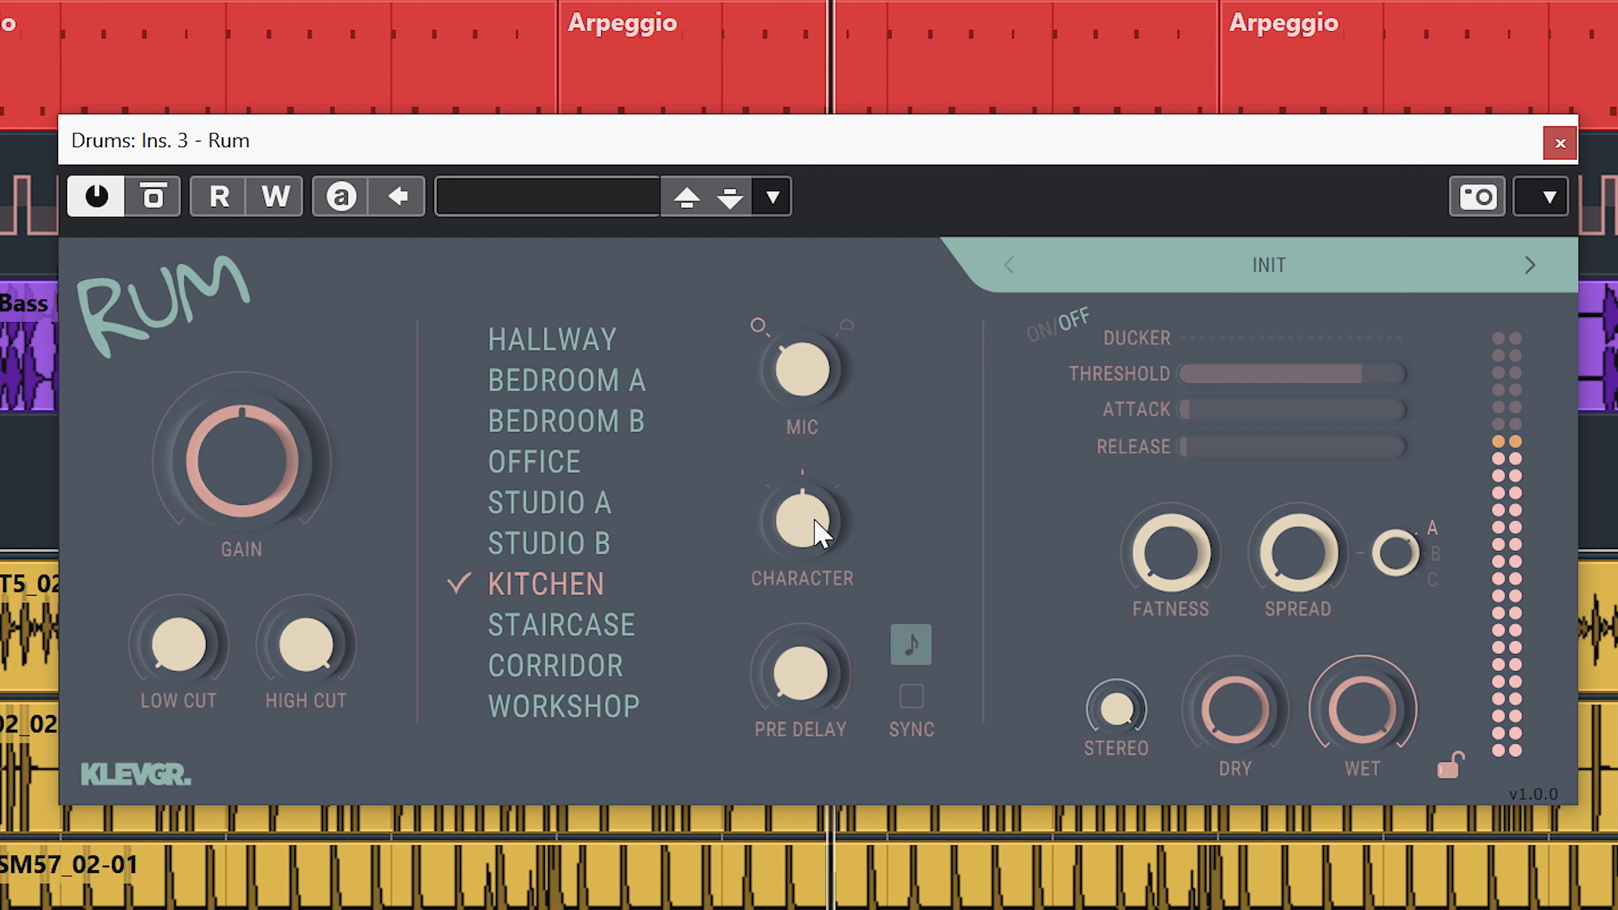
Audition the Kitchen room with each character and both mic types, and compare it with the dry signal at 12.0 dB.
drag(818, 534, 857, 392)
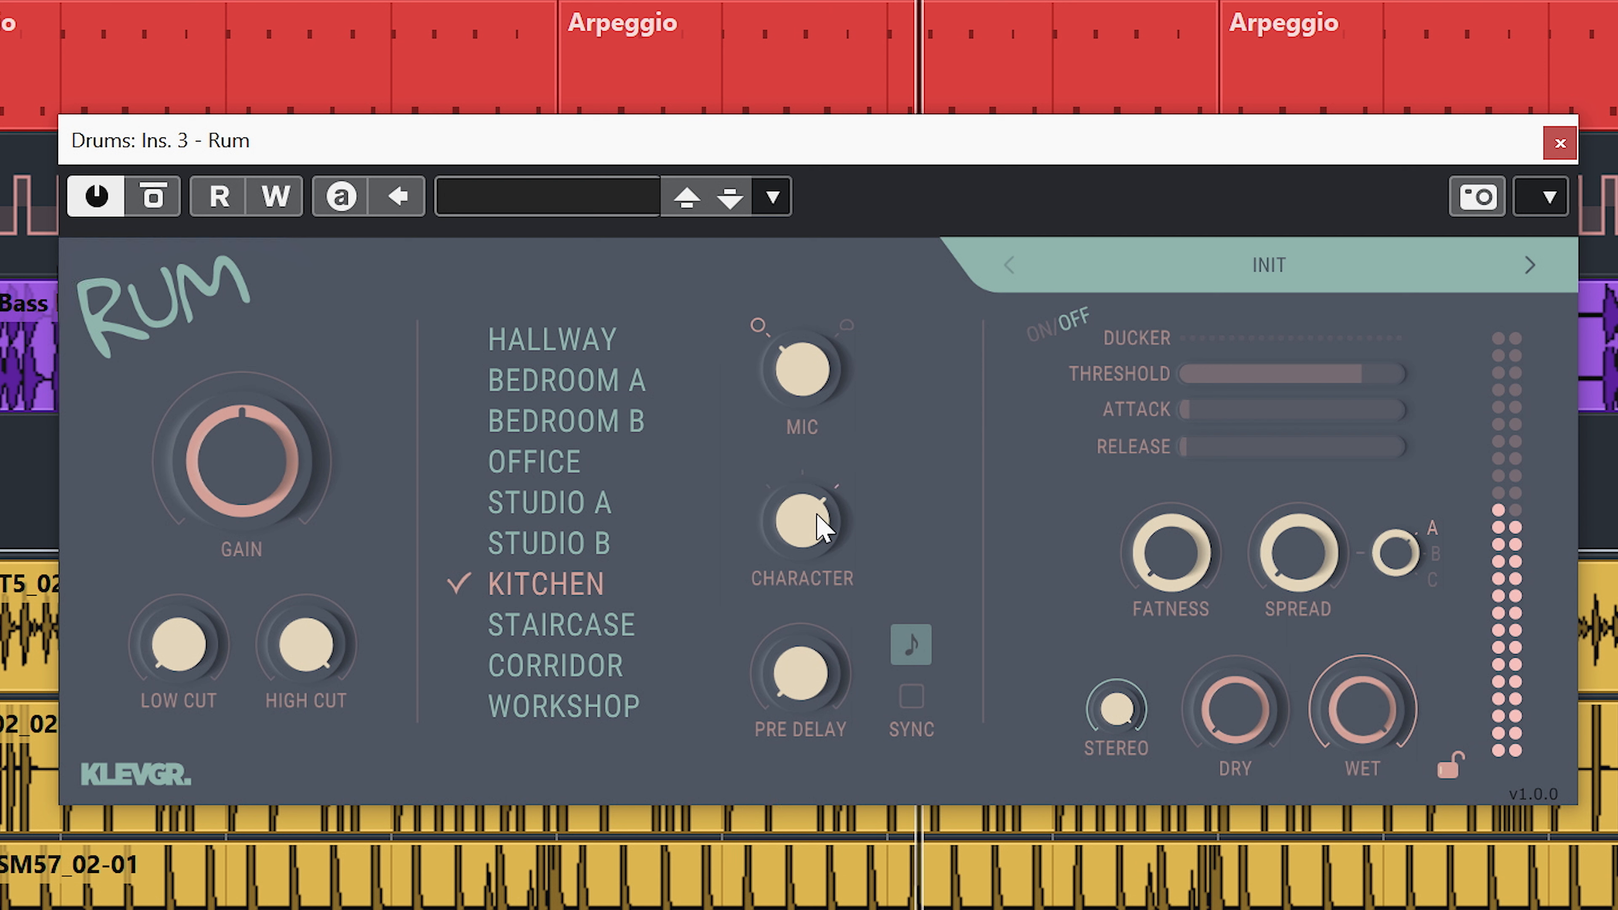
drag(819, 528, 745, 879)
drag(822, 372, 850, 390)
drag(816, 529, 828, 449)
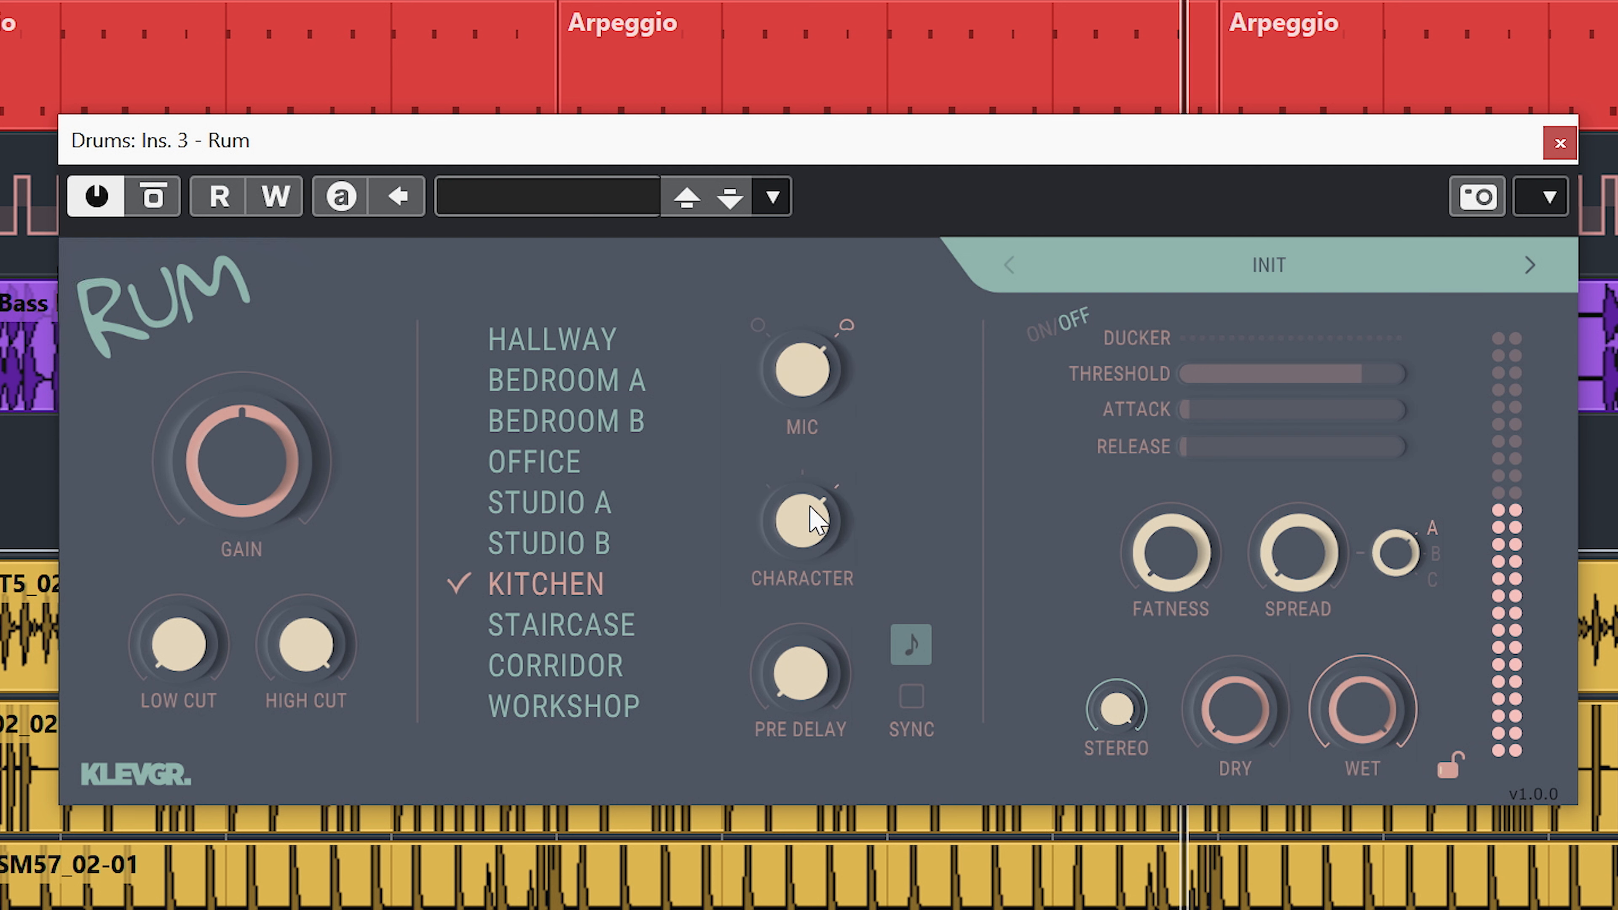
drag(816, 527, 768, 775)
drag(1241, 741, 1239, 532)
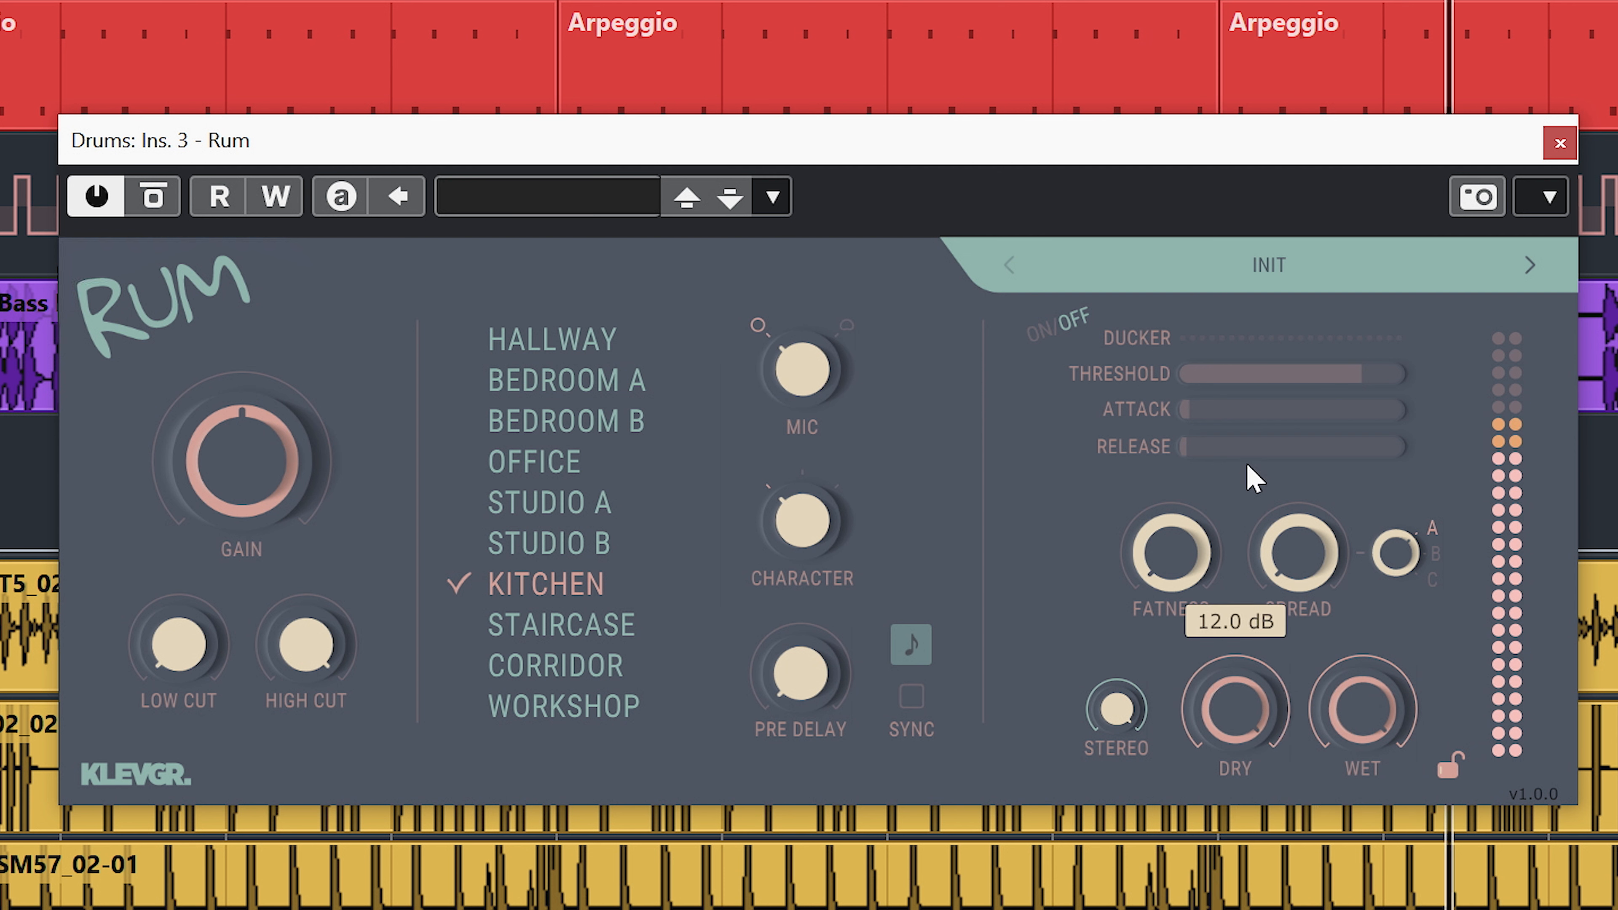
drag(1226, 551, 1185, 784)
Select the Staircase room, try its character settings, and compare it with the dry signal at 12.0 dB before returning dry to -inf dB.
click(614, 625)
mouse_move(802, 516)
mouse_down()
mouse_move(810, 457)
mouse_move(809, 532)
mouse_up()
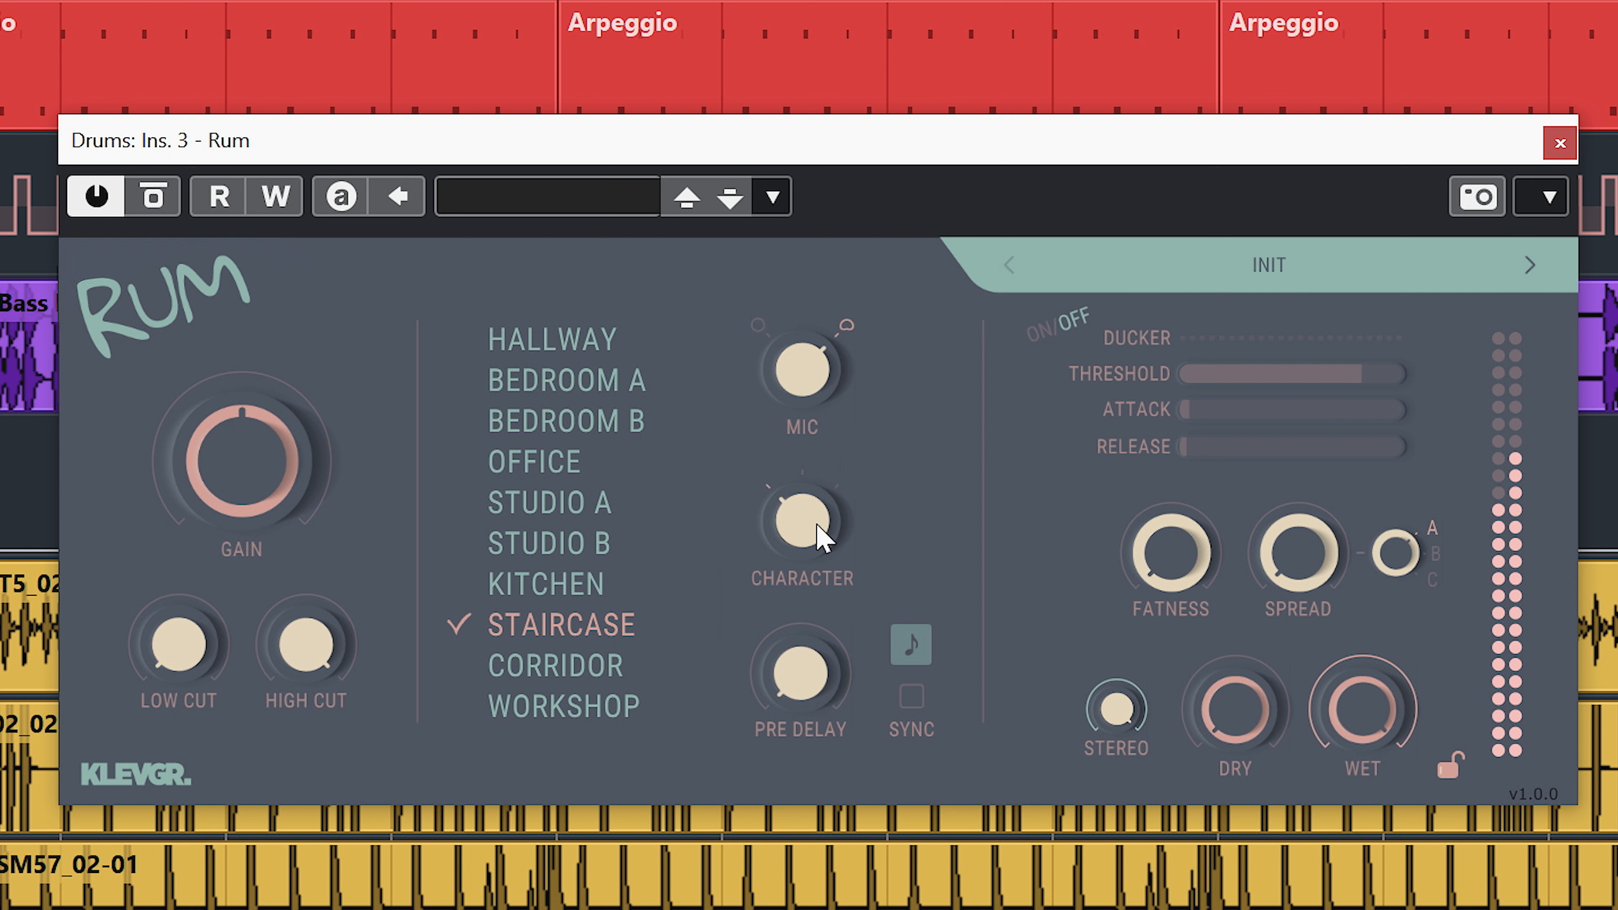
mouse_move(807, 522)
mouse_down()
mouse_move(871, 434)
mouse_move(817, 549)
mouse_up()
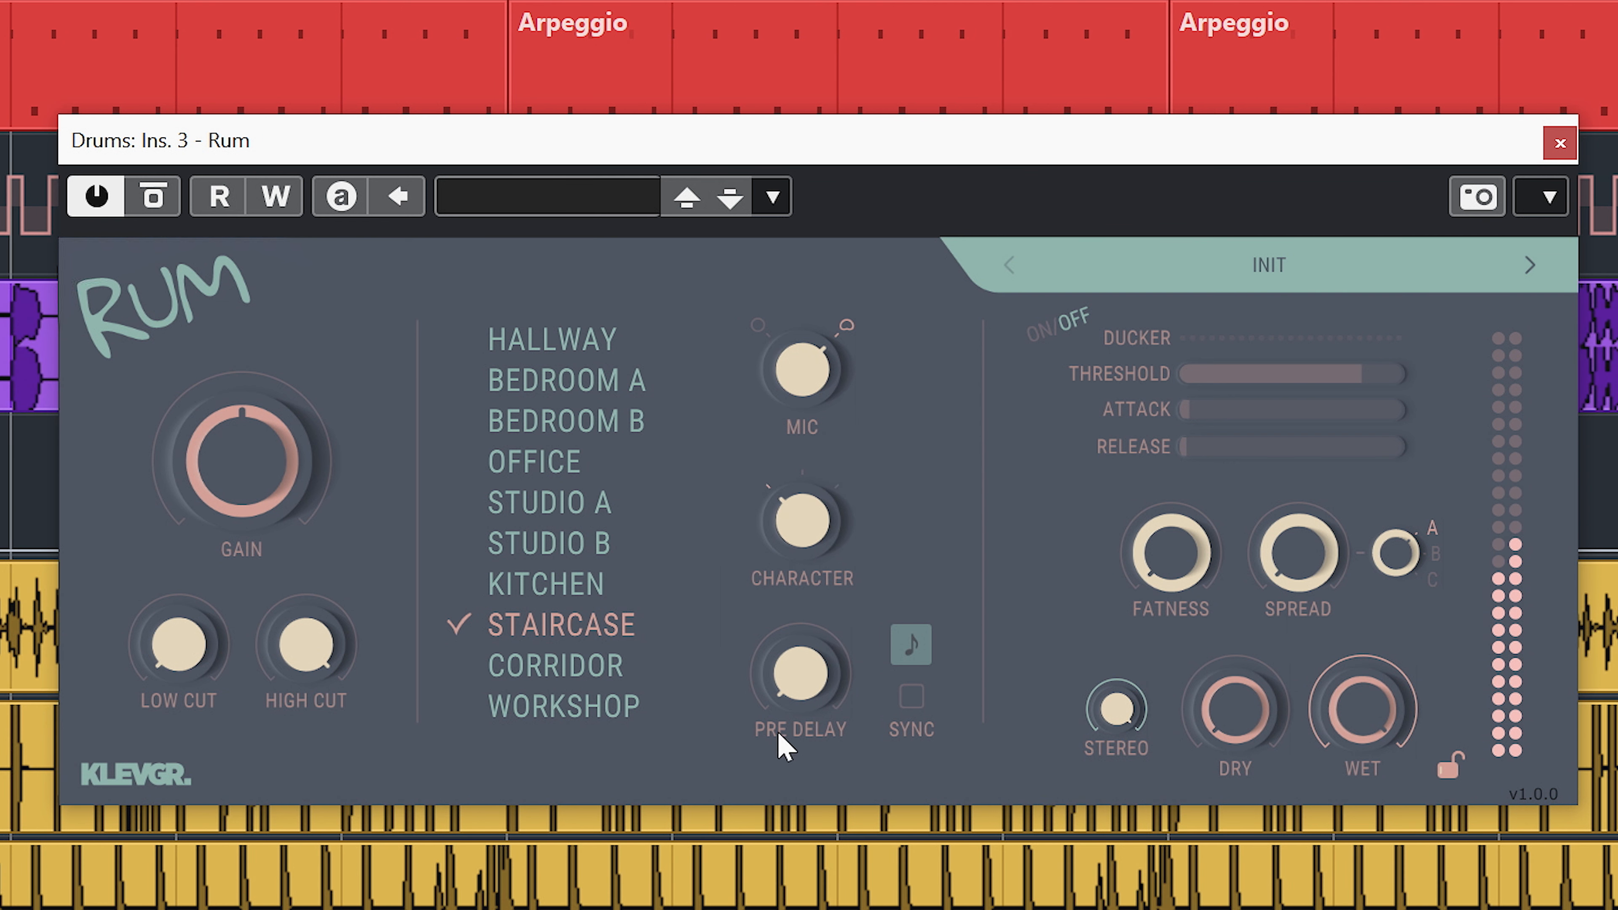
drag(1275, 719, 1265, 550)
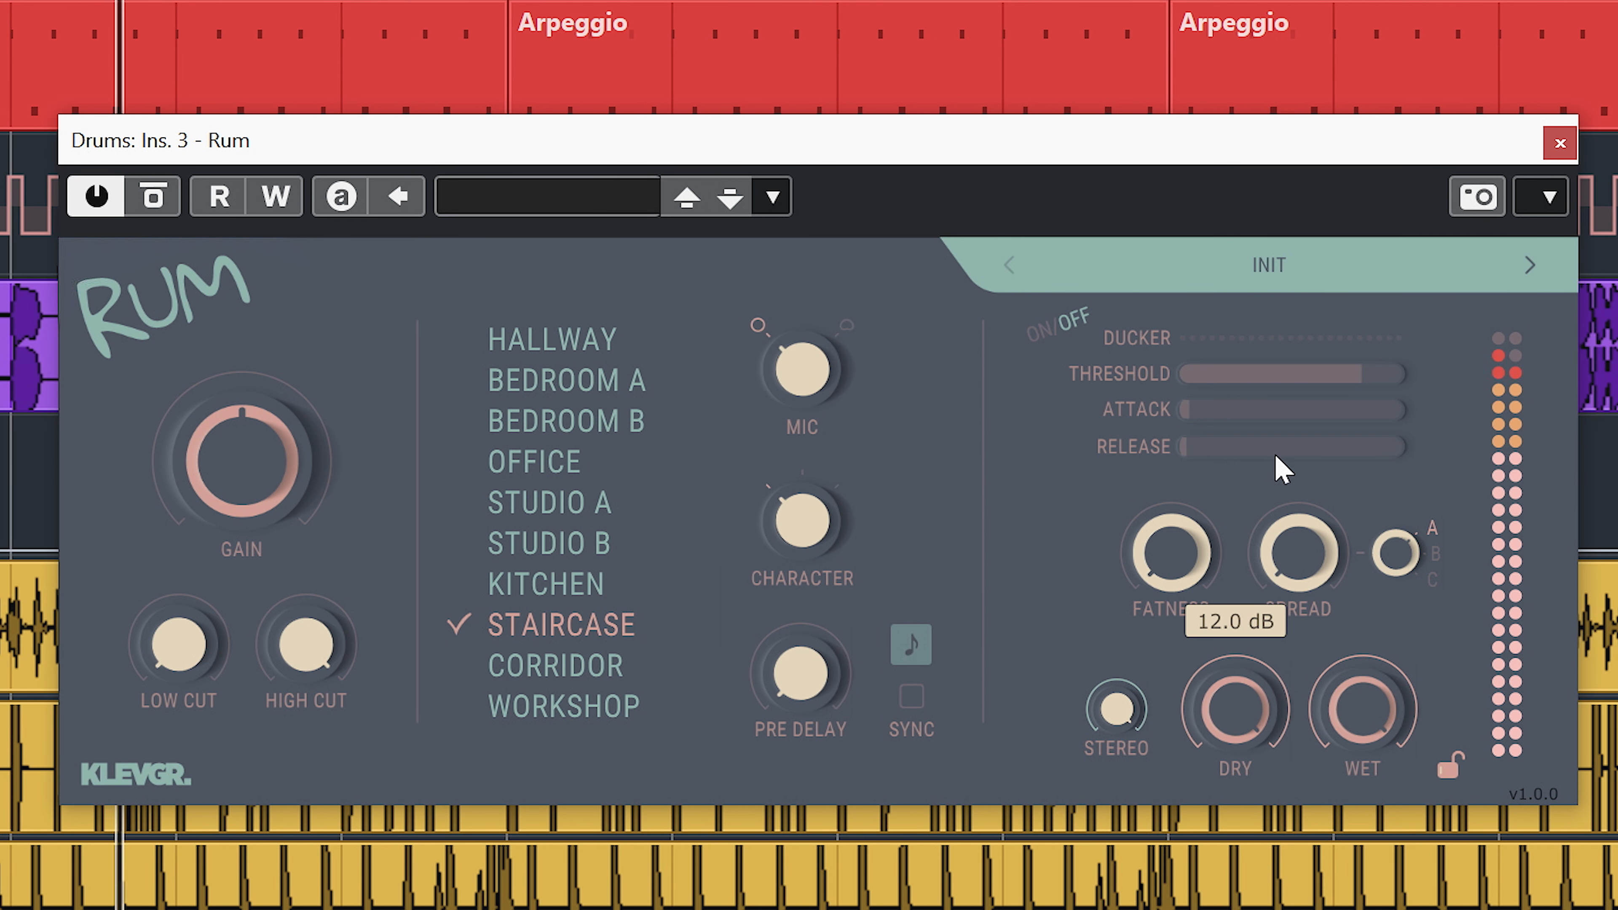
drag(1204, 695, 722, 694)
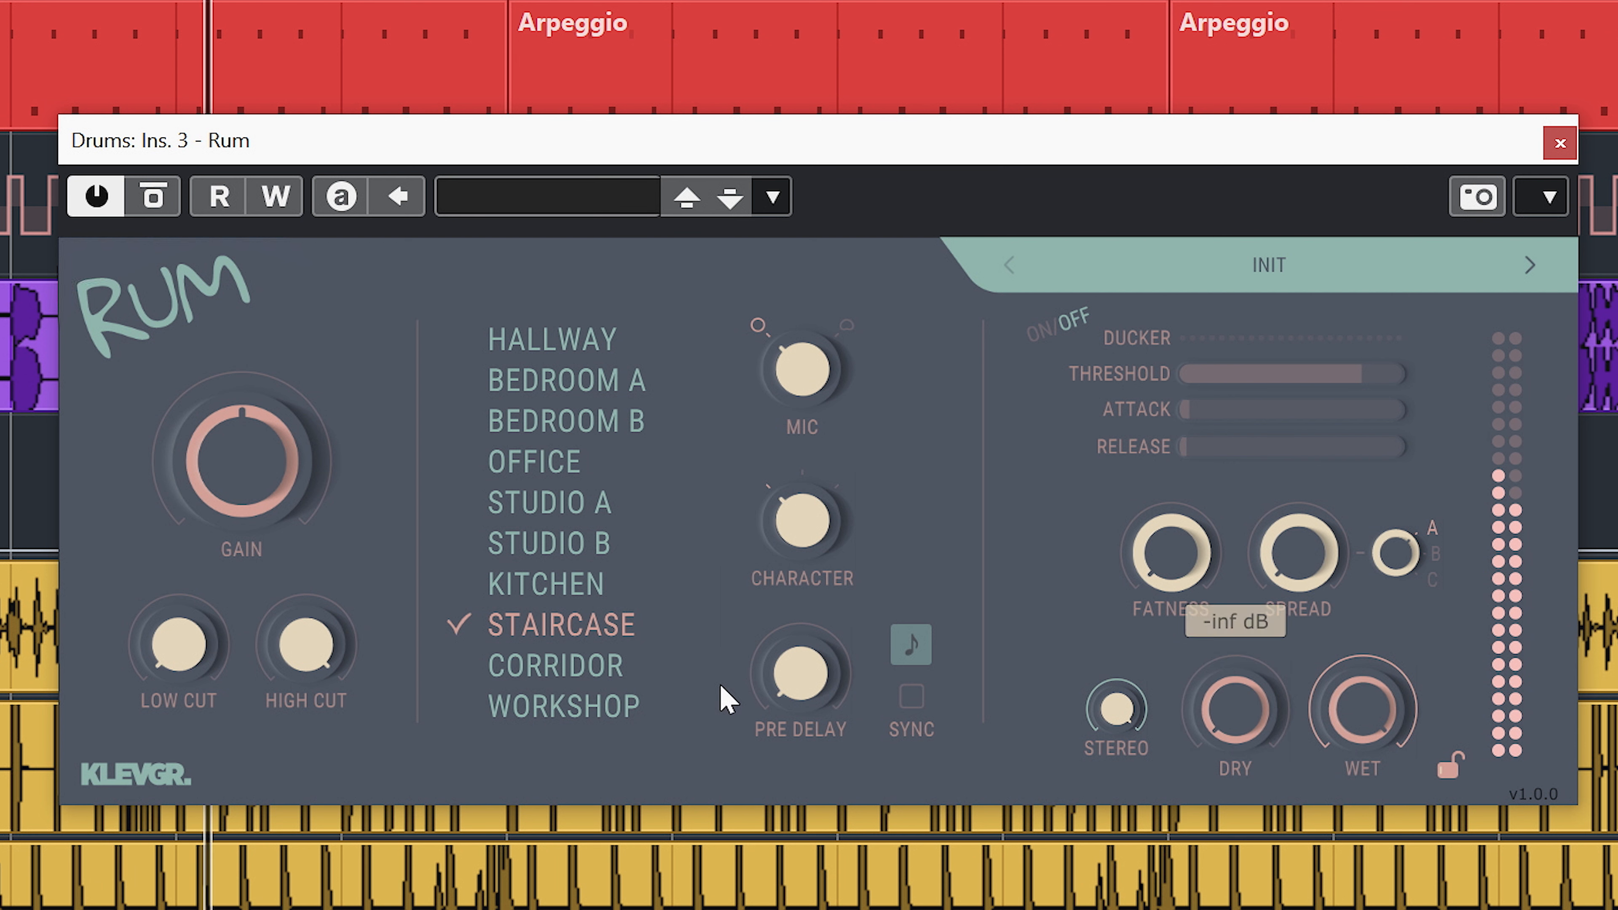
Select the Corridor room, audition it with the other mic type, and turn the dry level fully down after comparing.
click(611, 670)
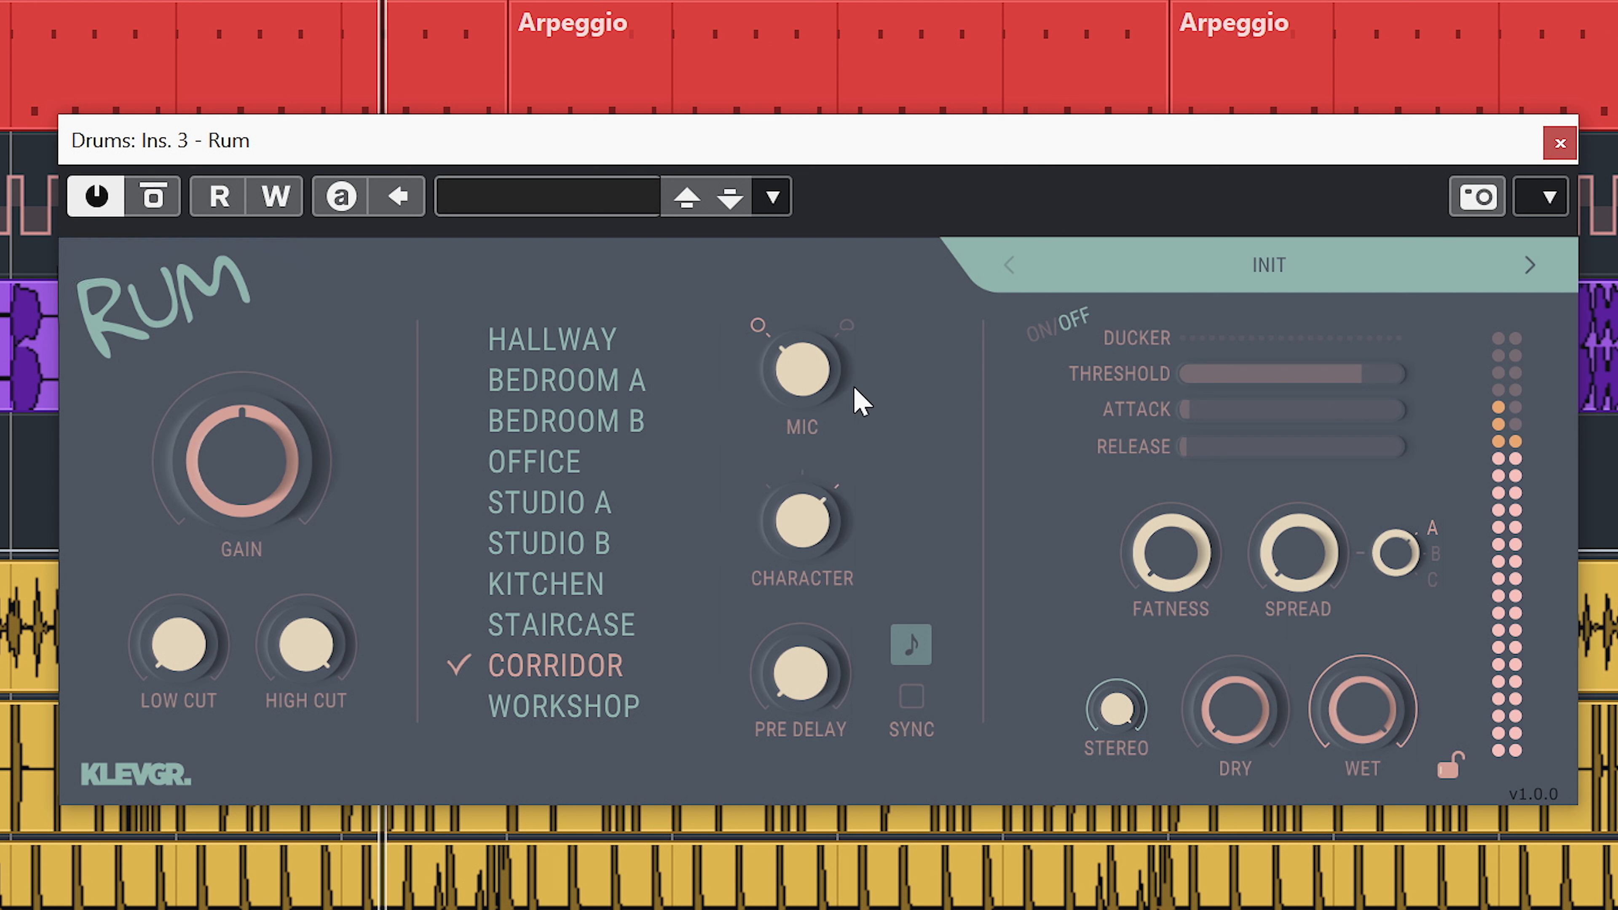
click(819, 398)
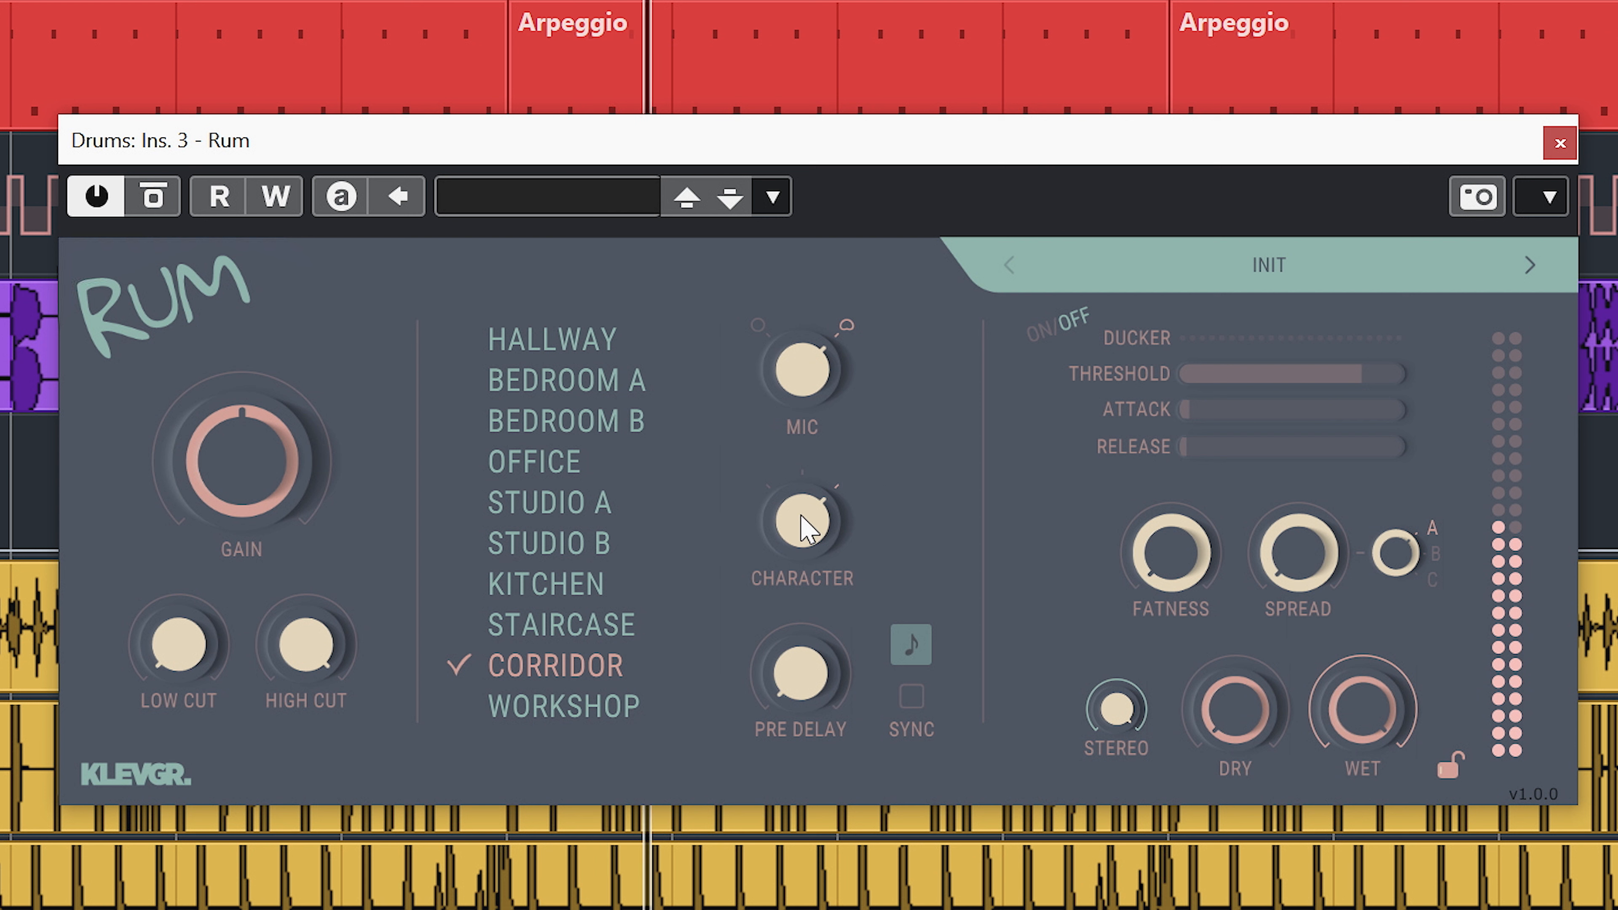
drag(1235, 712, 813, 773)
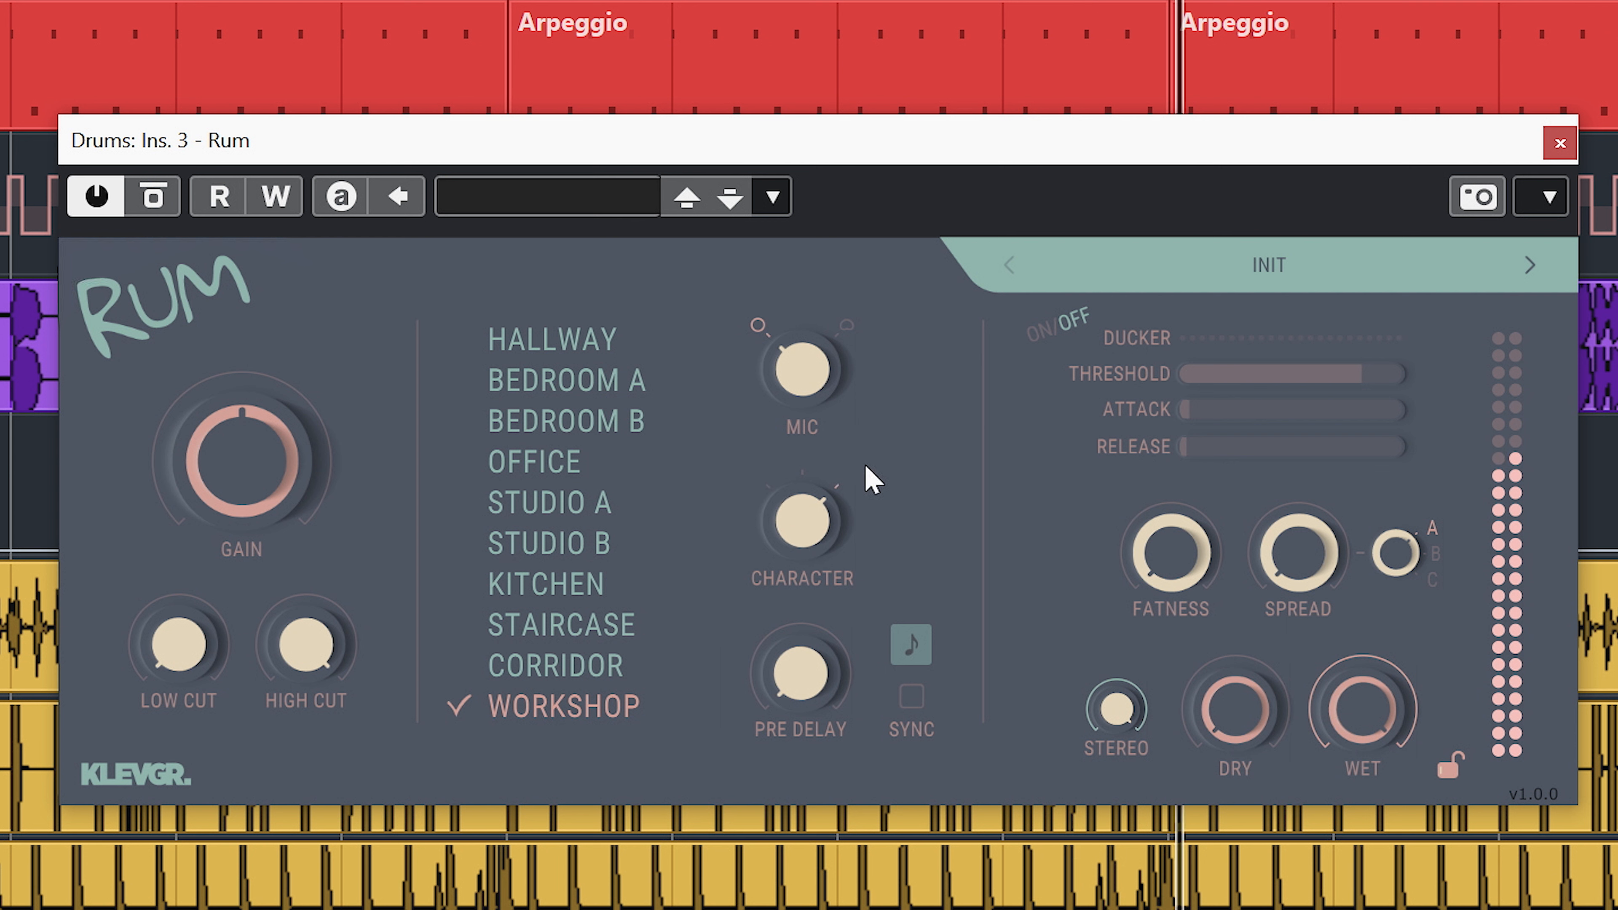
Audition the Workshop room with the second mic type and different character settings.
click(846, 326)
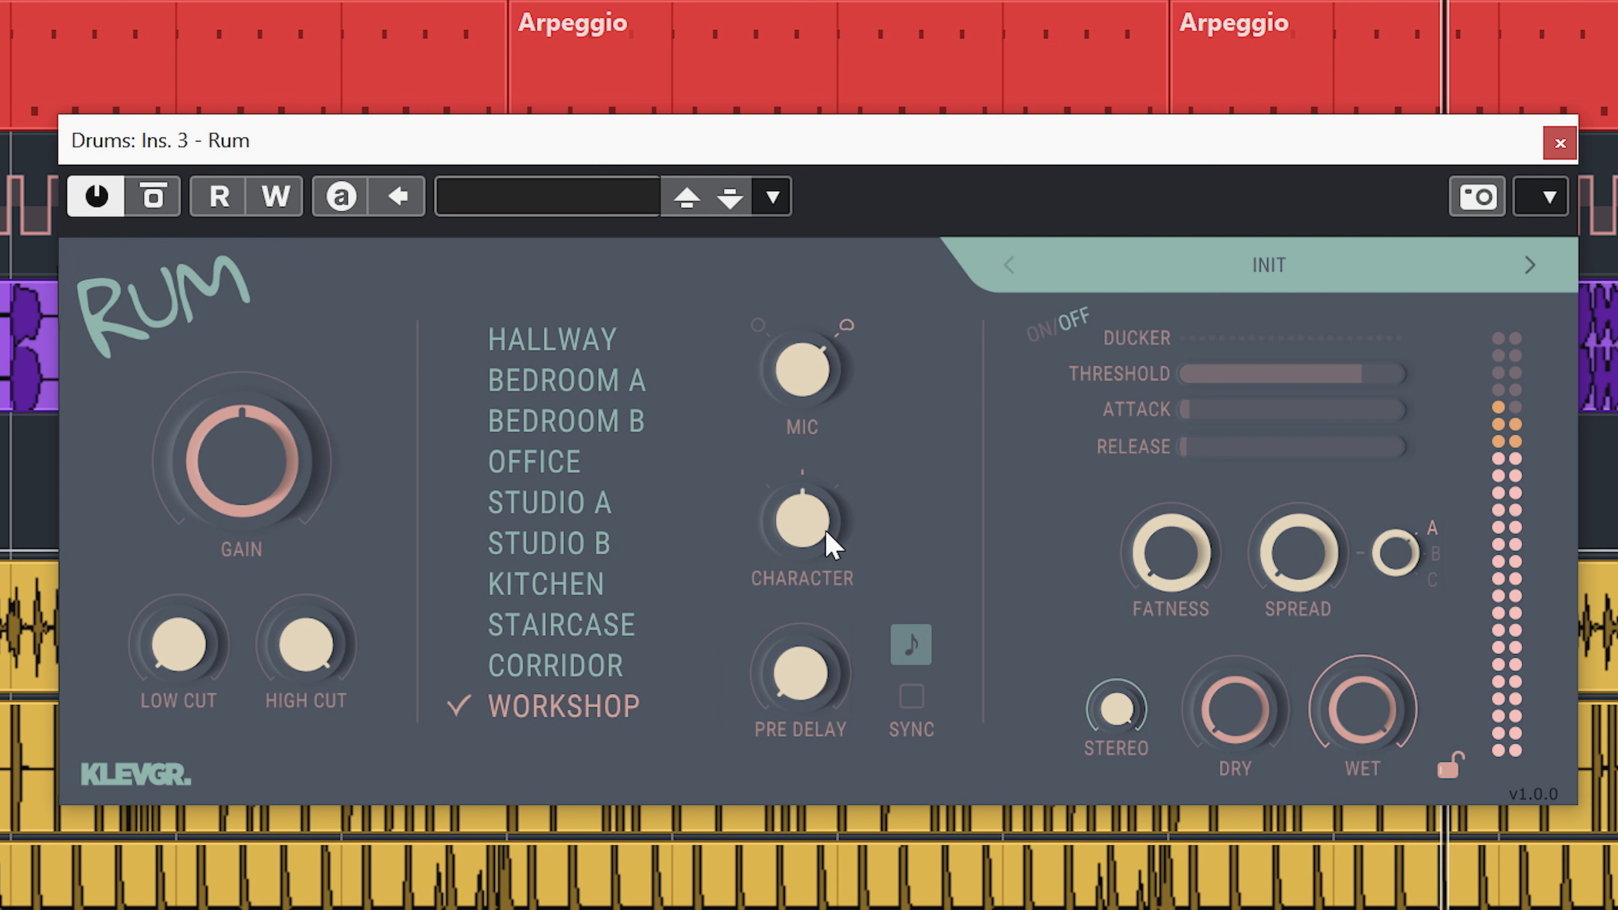
click(806, 541)
drag(802, 528, 762, 778)
drag(805, 374, 807, 656)
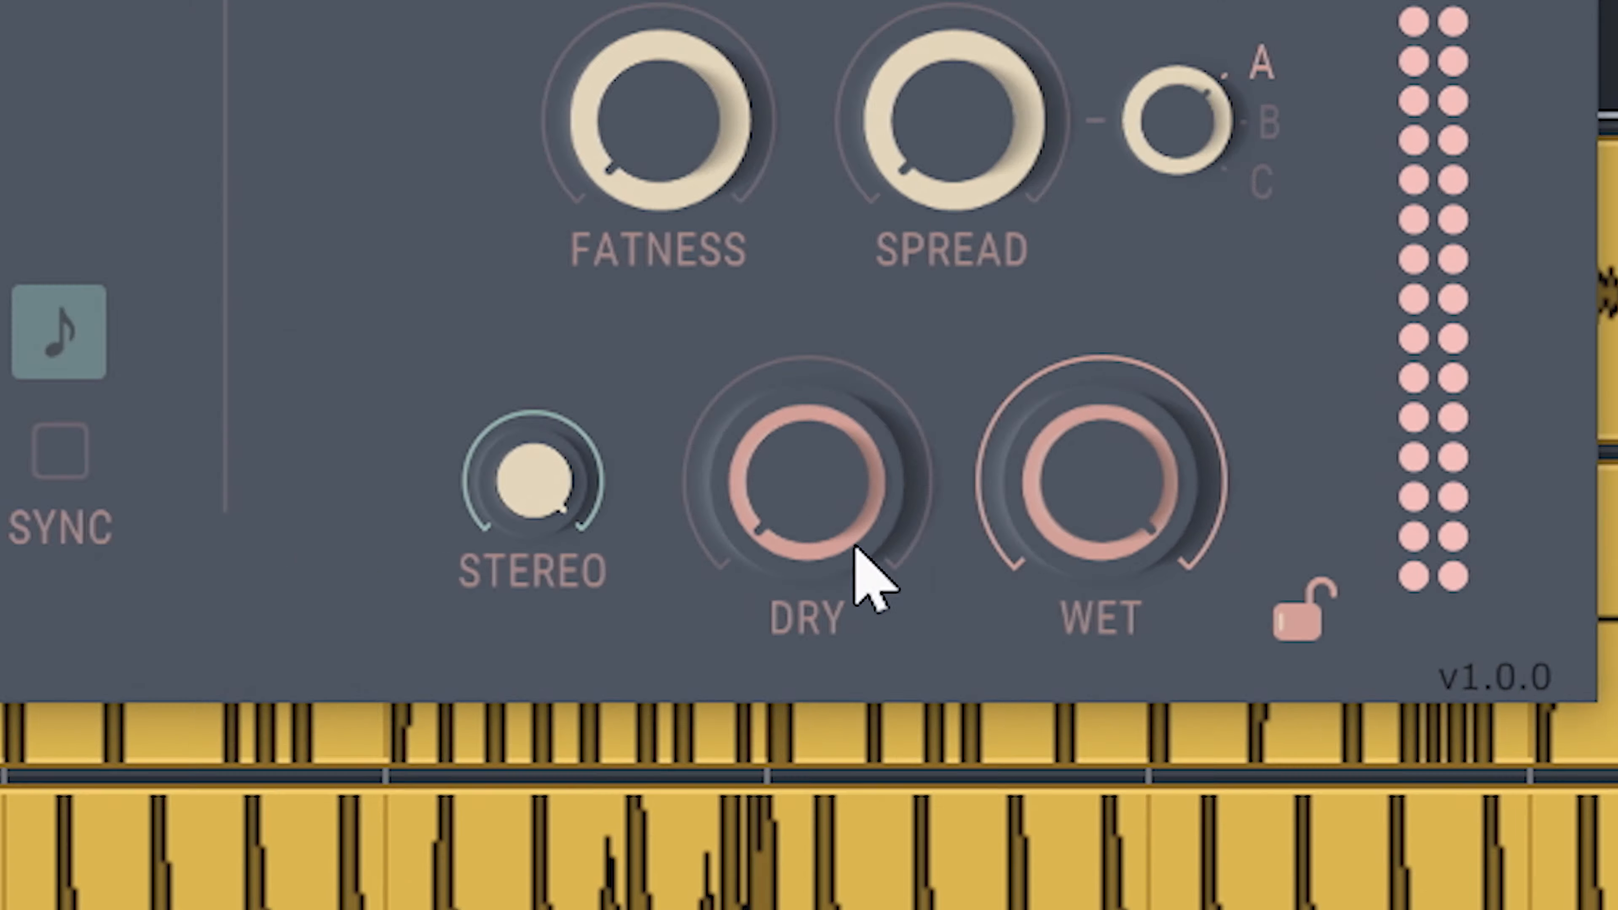
Raise the dry level to about 6.3 dB.
mouse_move(1109, 624)
drag(652, 390, 726, 220)
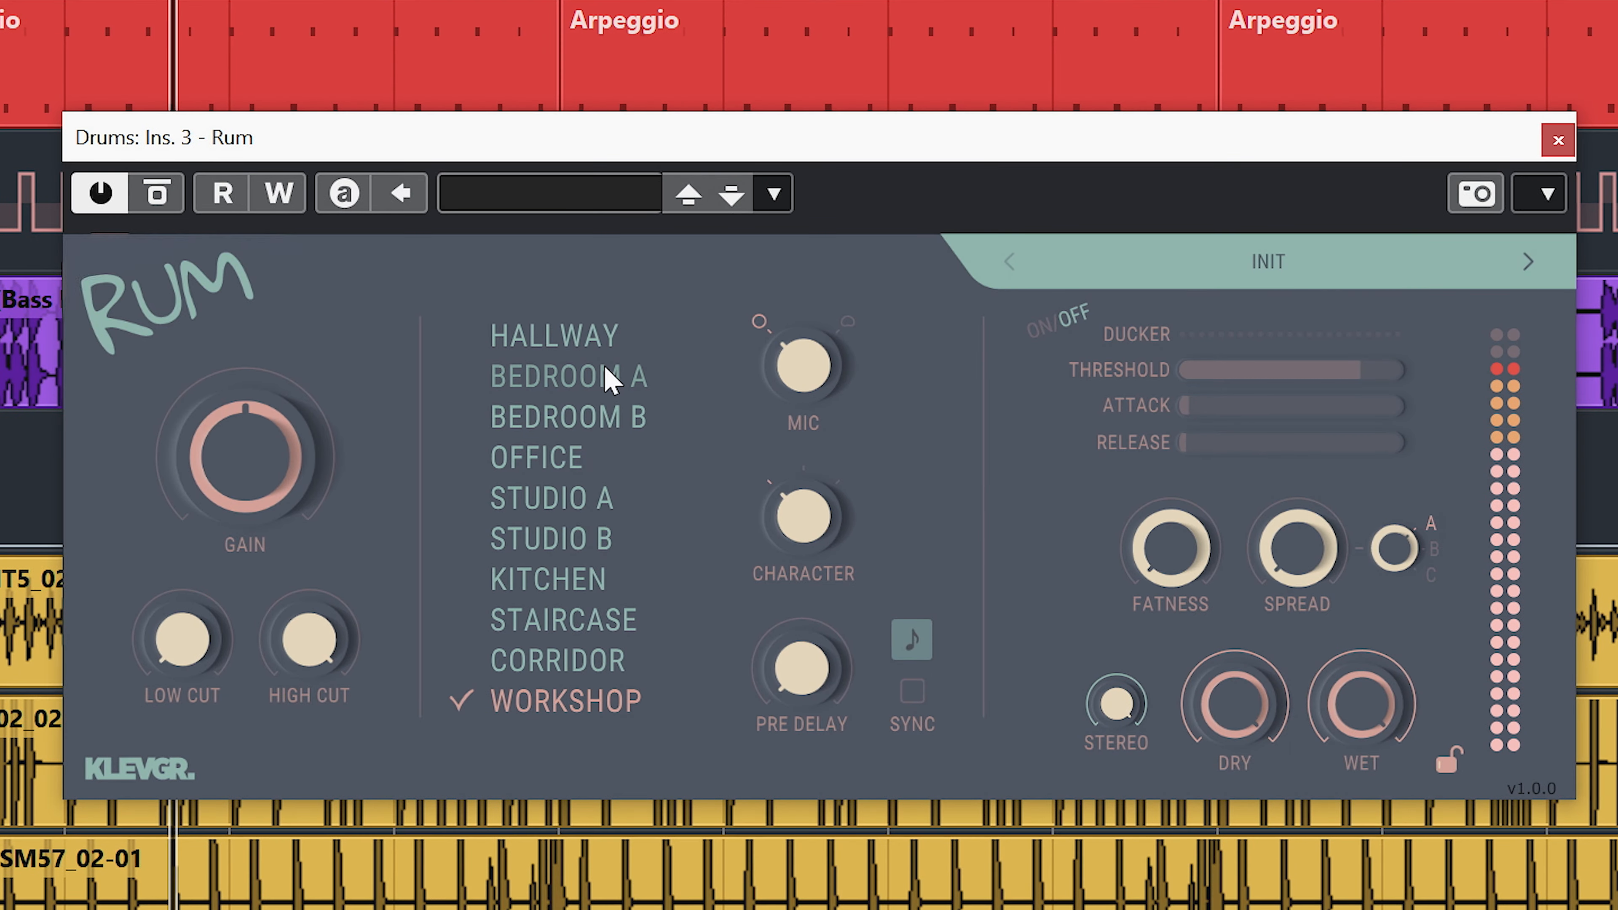
Audition every room in order, from Hallway through Bedroom, Office, Studio, Kitchen, Staircase and Corridor to Workshop.
click(552, 336)
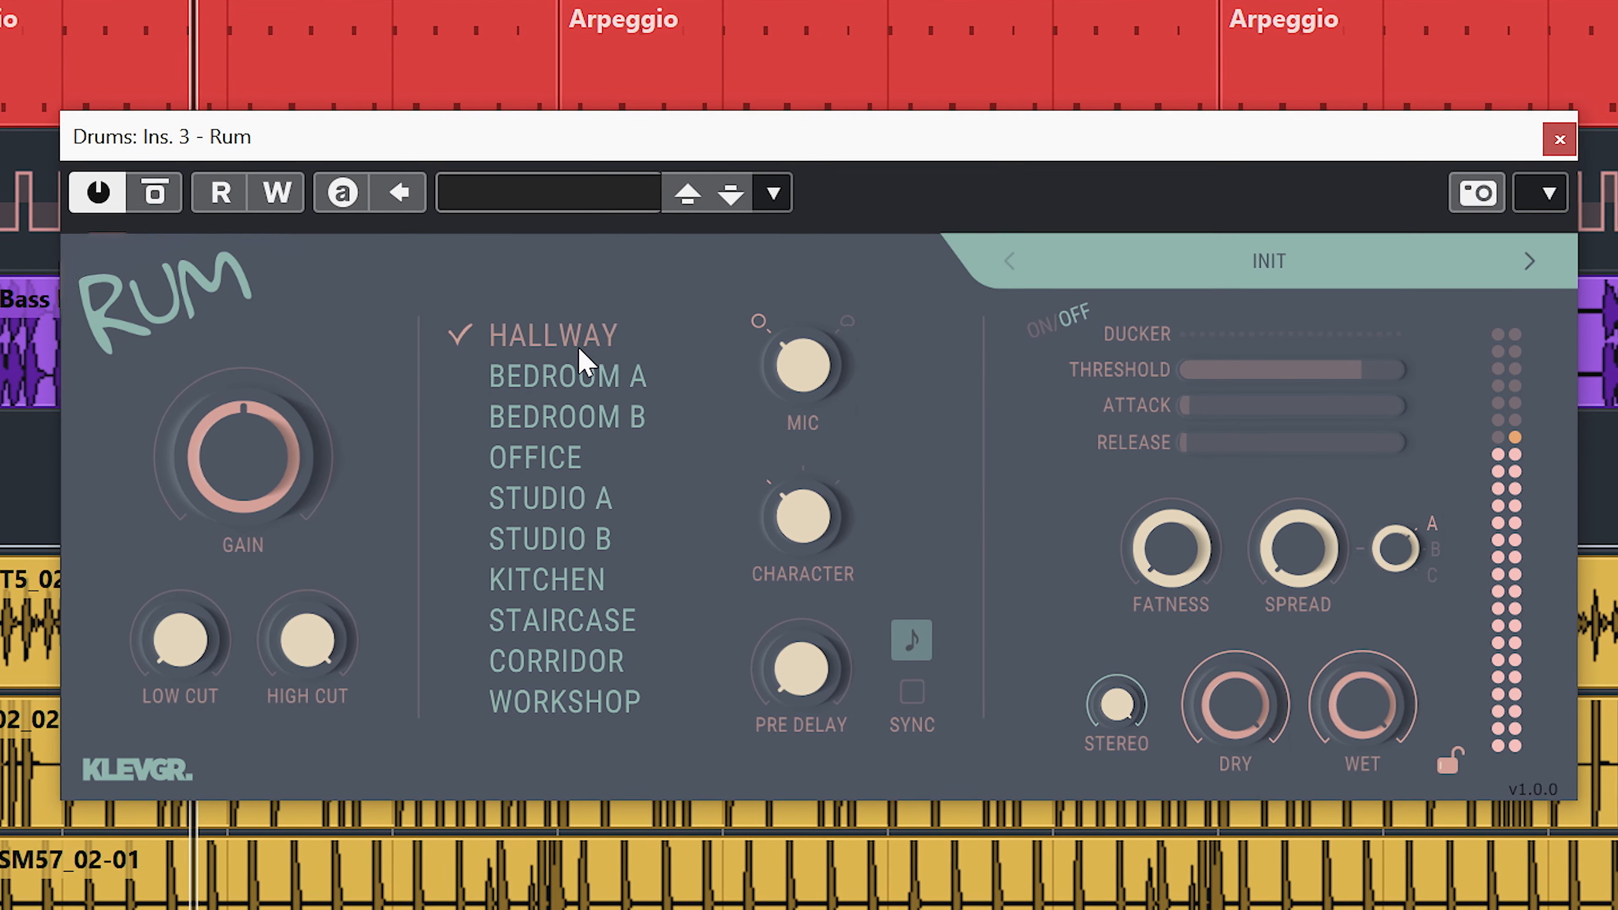
click(589, 377)
click(596, 418)
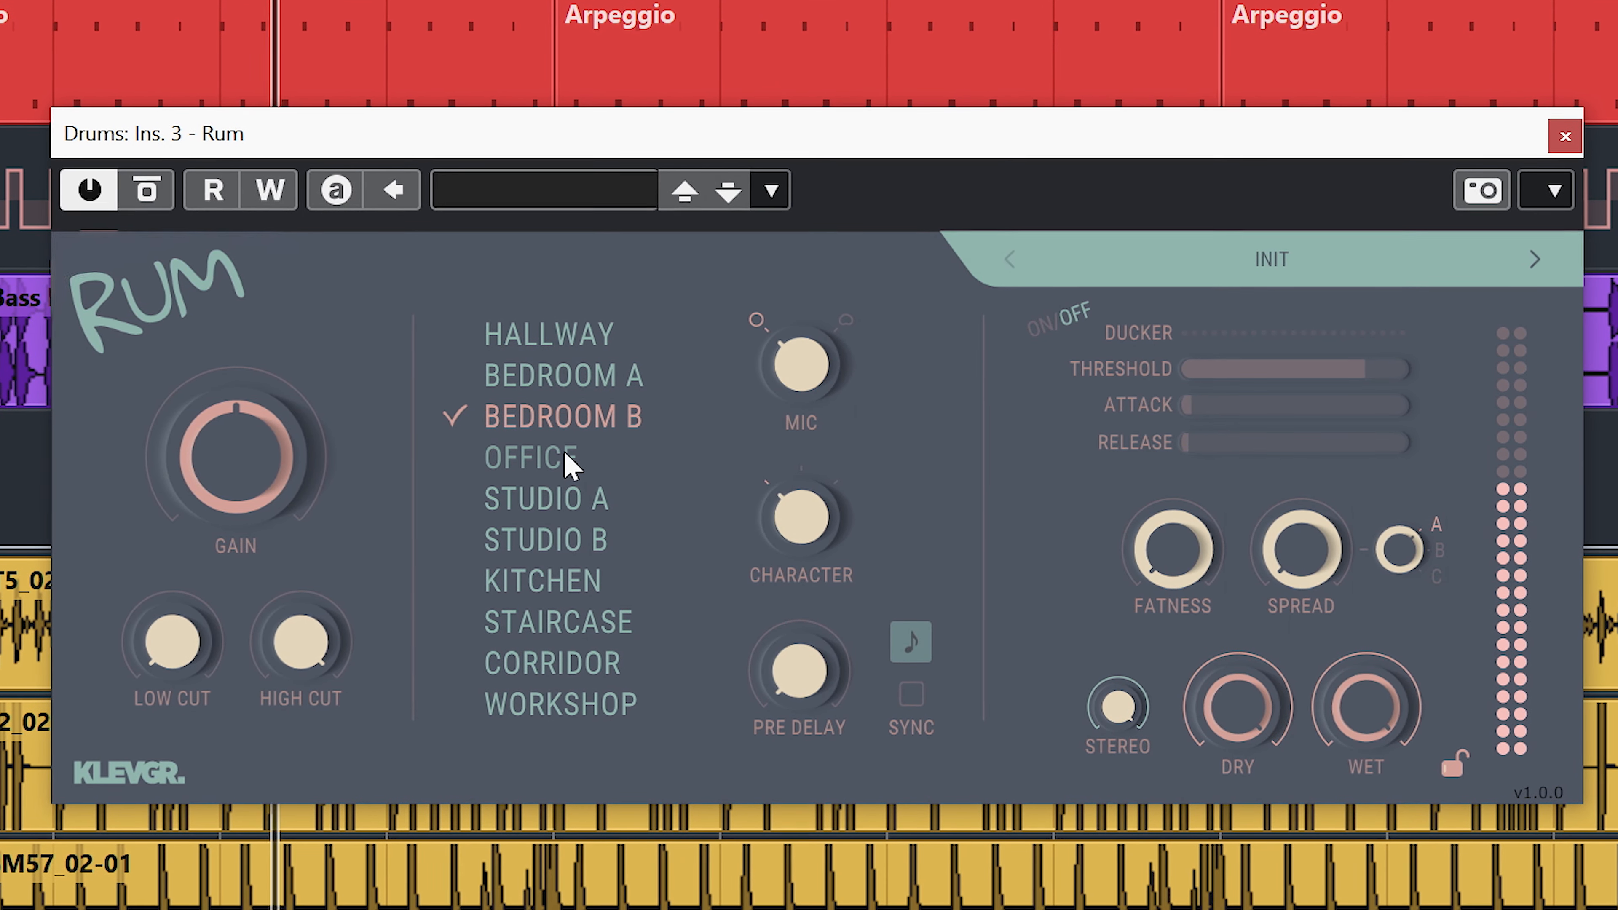
click(563, 461)
click(566, 504)
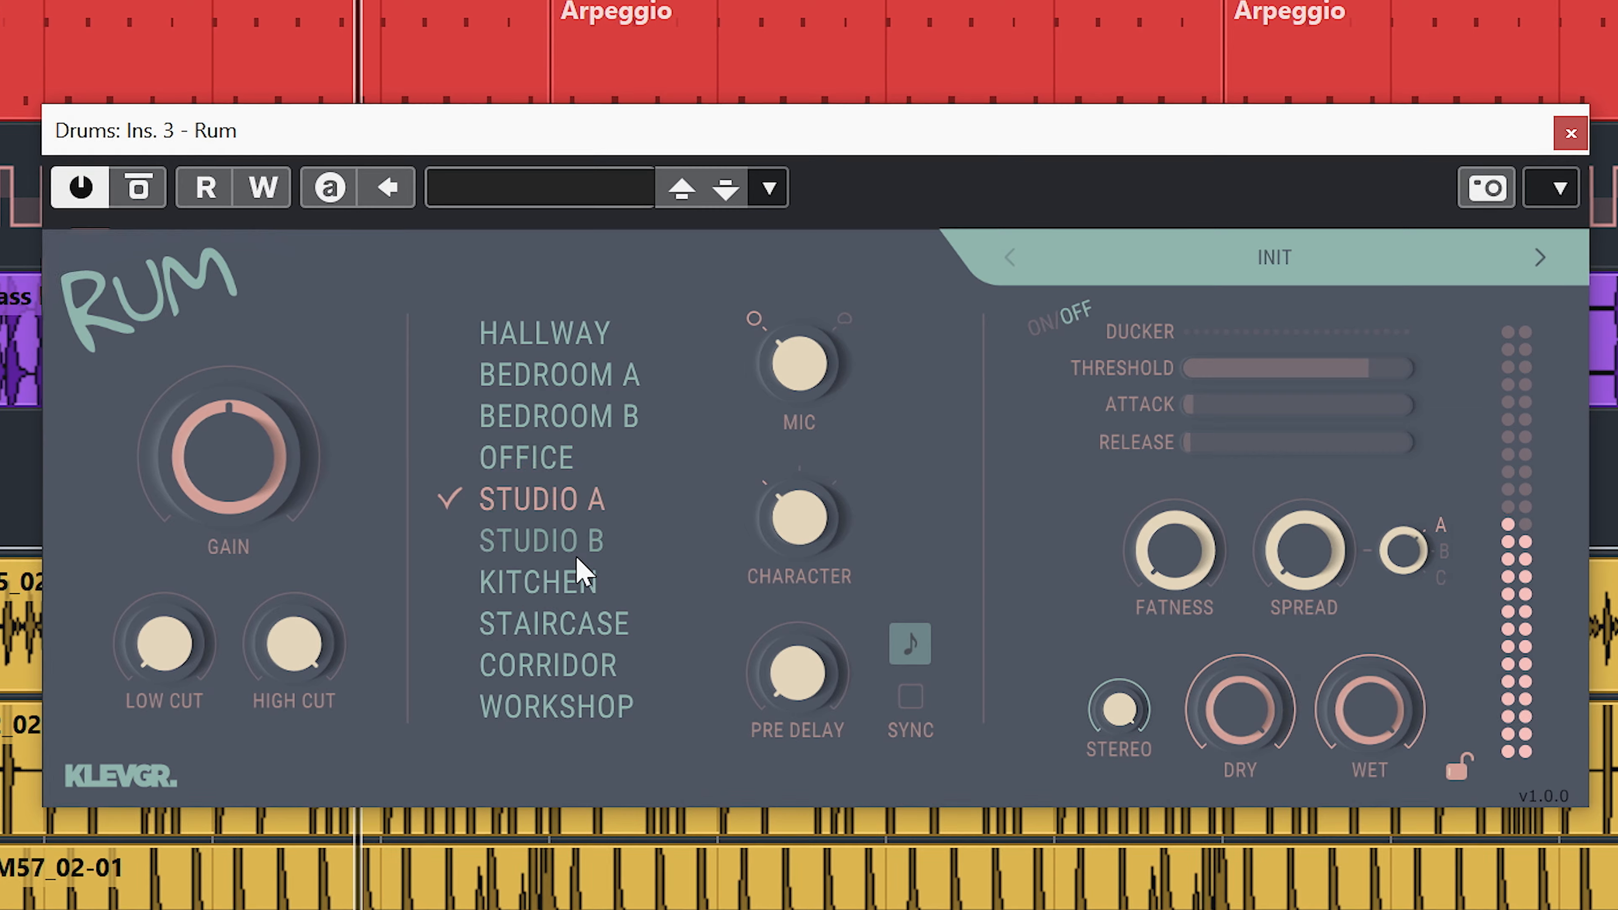
click(574, 544)
click(572, 592)
click(571, 630)
click(574, 674)
click(567, 709)
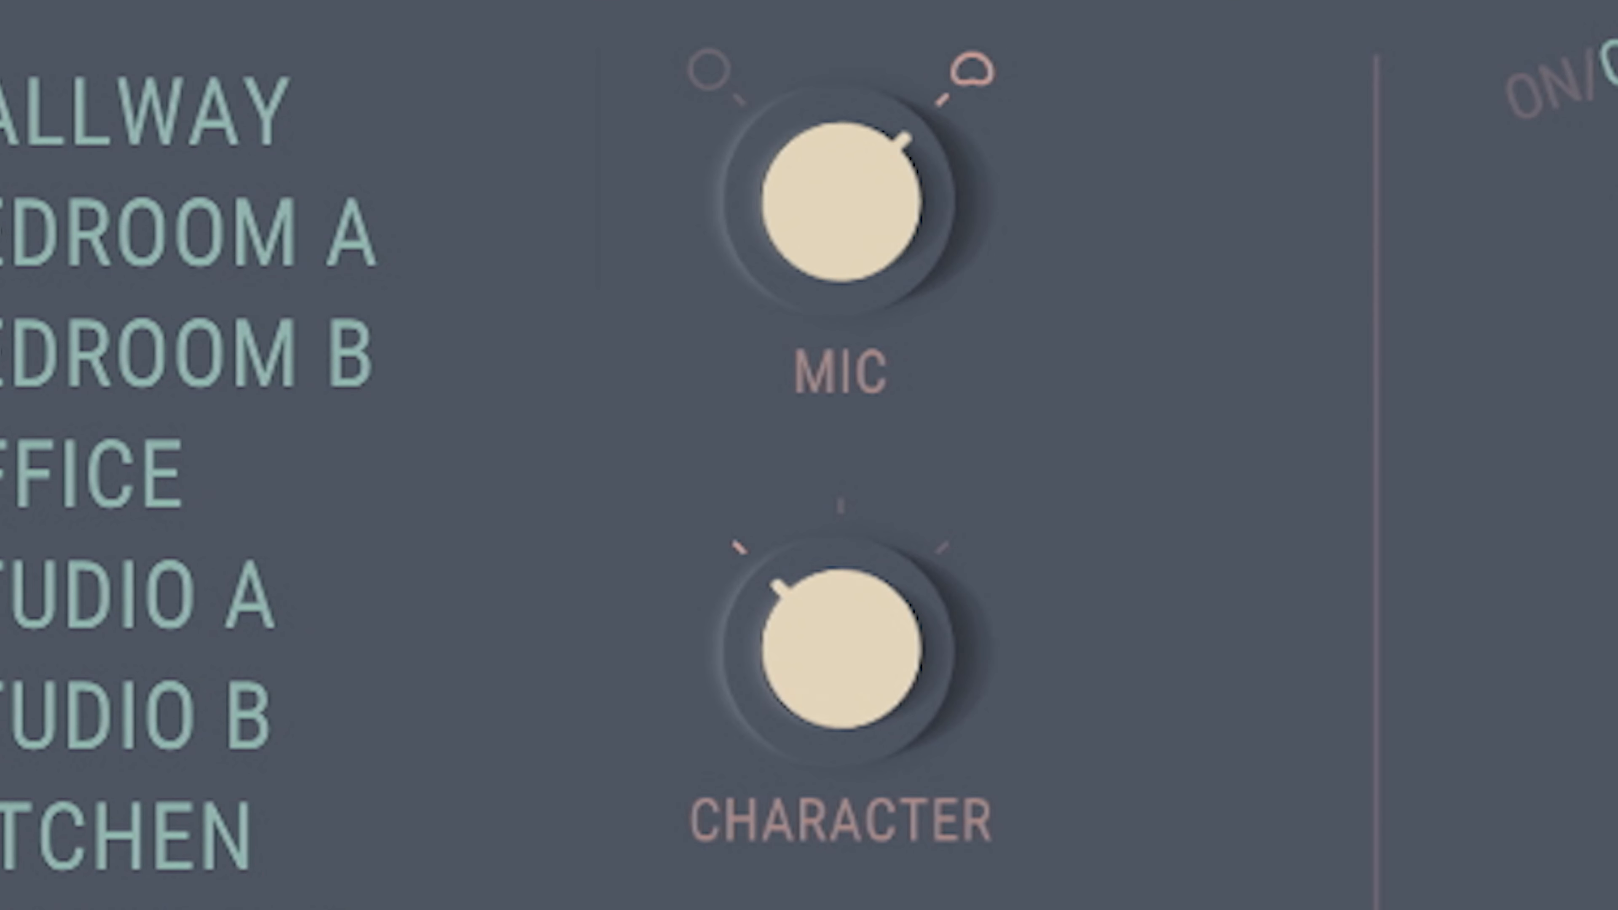
Switch the character to its middle position and change the mic type.
drag(816, 689, 838, 524)
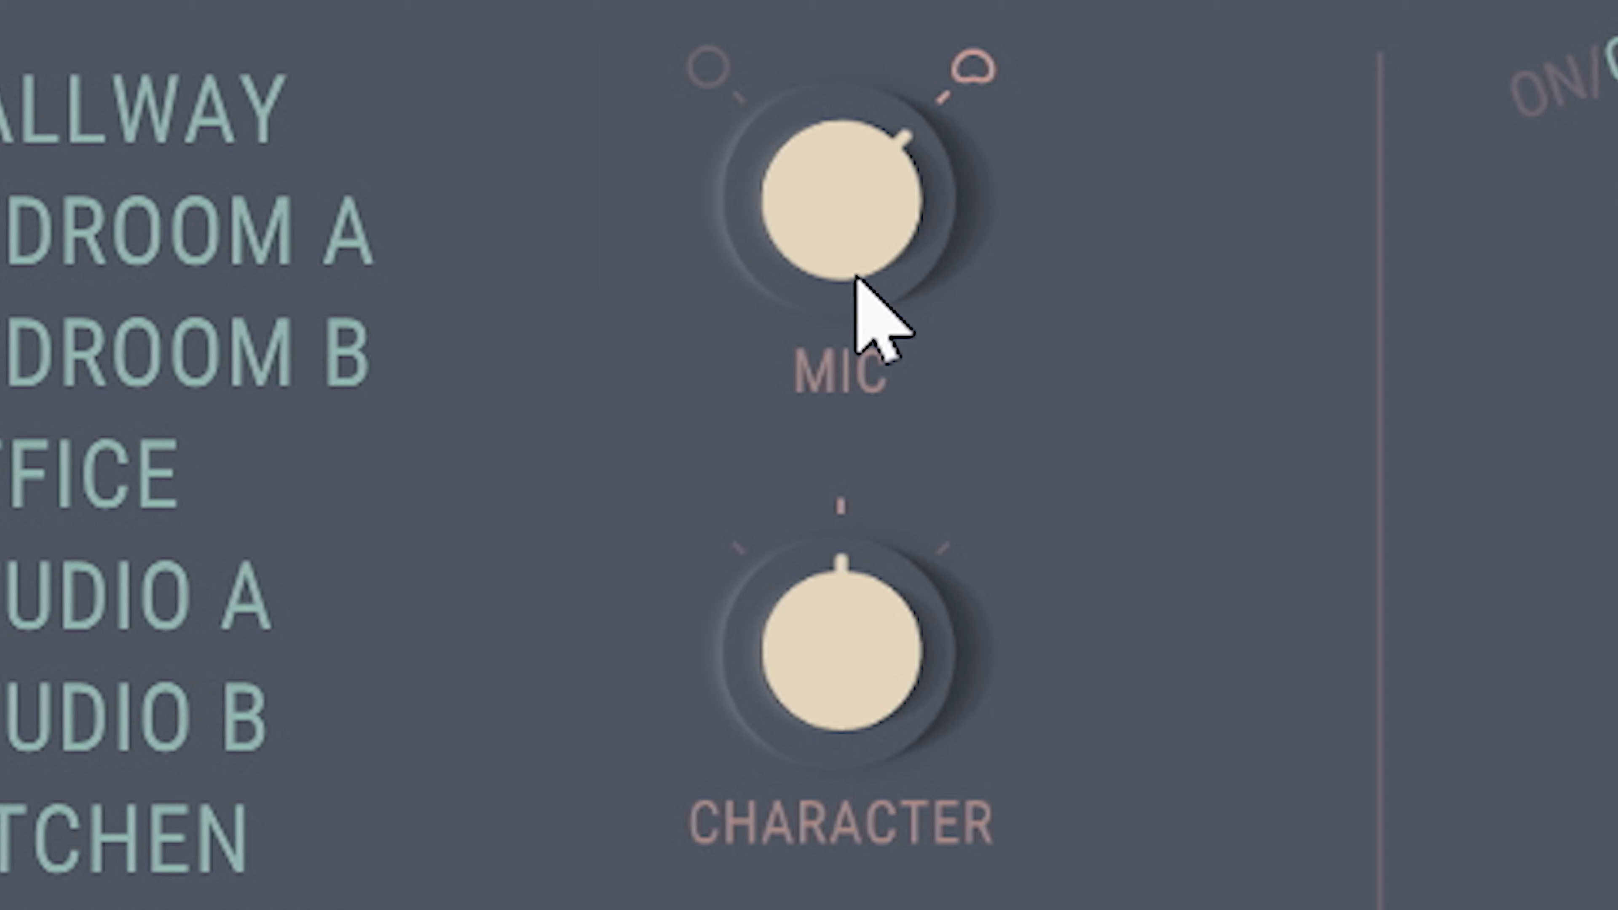
drag(857, 278, 708, 622)
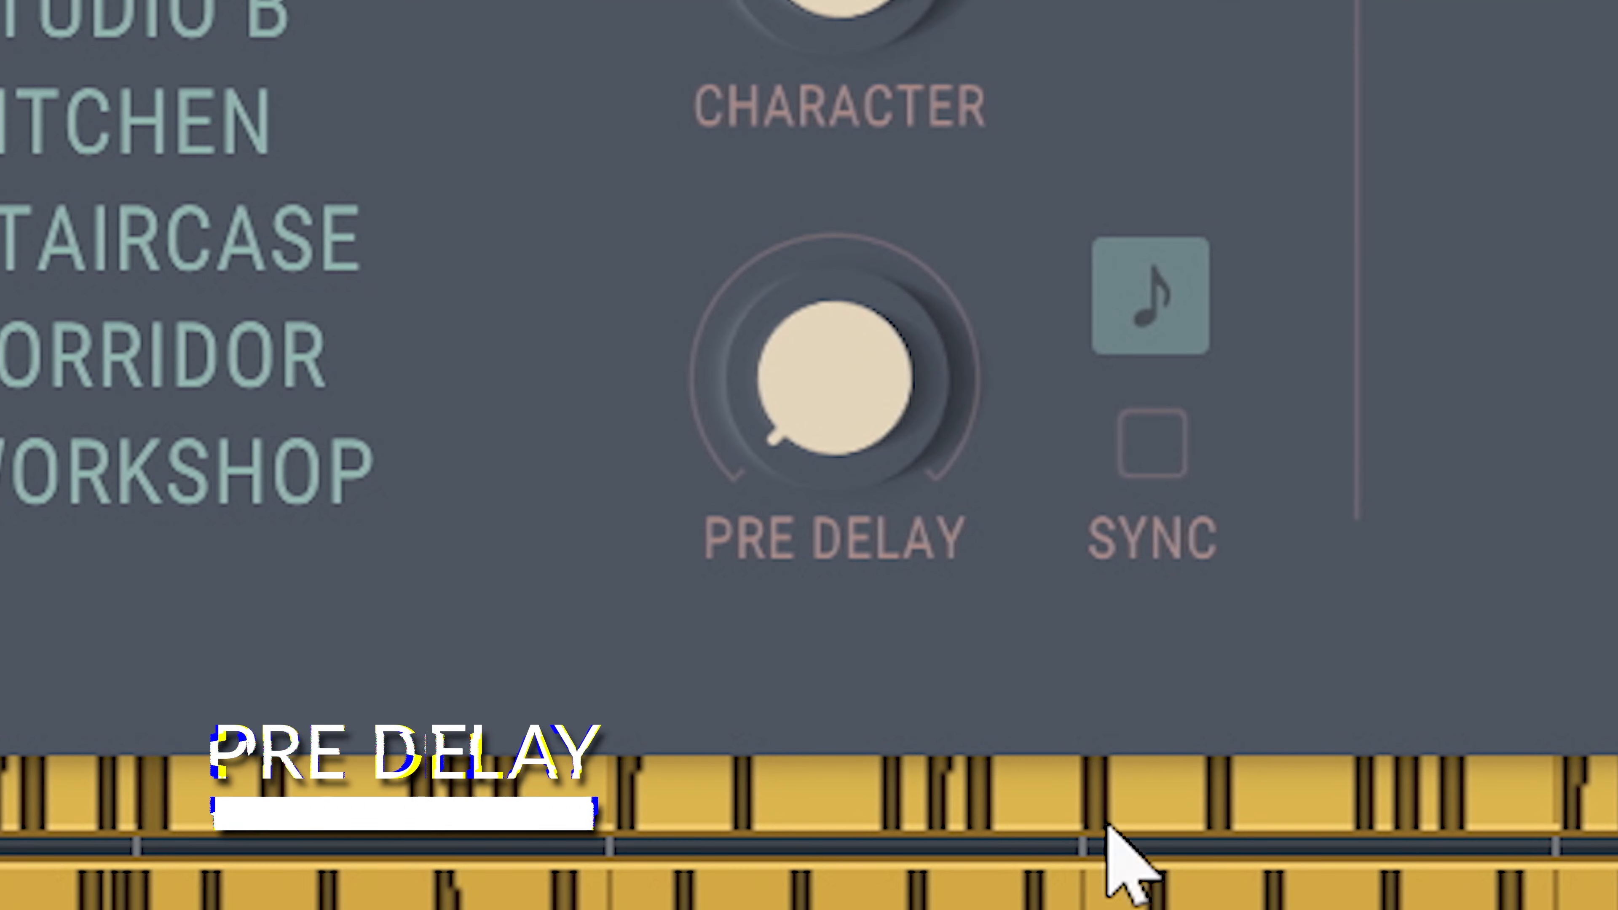
Try different pre-delay amounts and enable tempo sync for the pre-delay.
drag(859, 372, 952, 134)
drag(892, 408, 1052, 564)
drag(1054, 637, 1026, 503)
click(1153, 443)
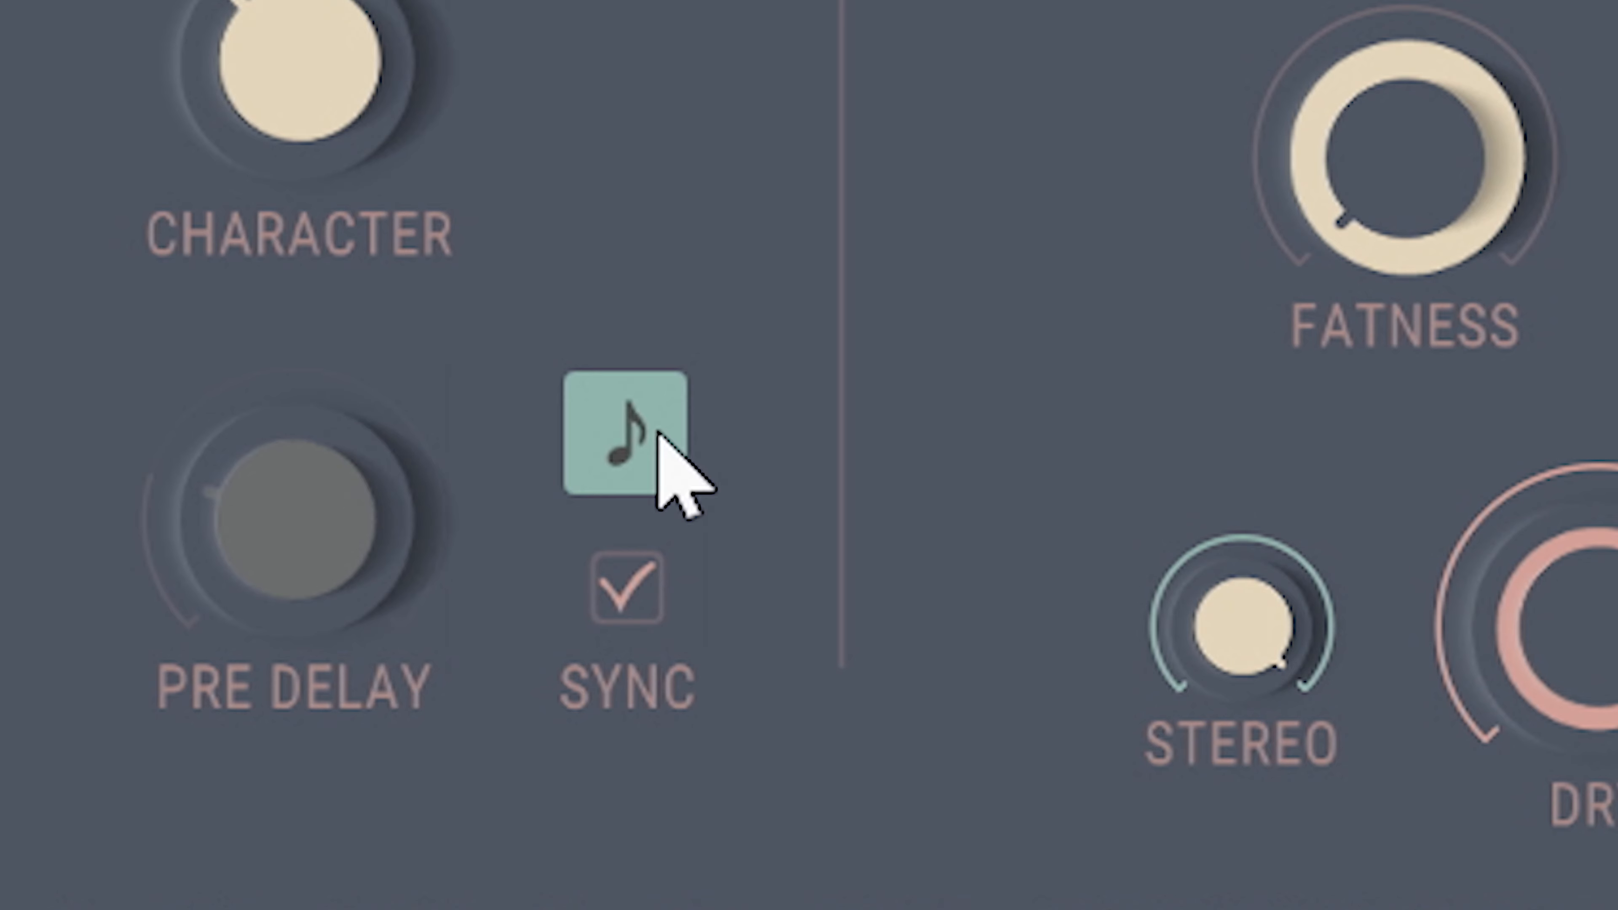
Try the synced pre-delay note values 1/8 dotted, 1/4, 1/16 dotted, 1/16 and 1/32.
click(659, 434)
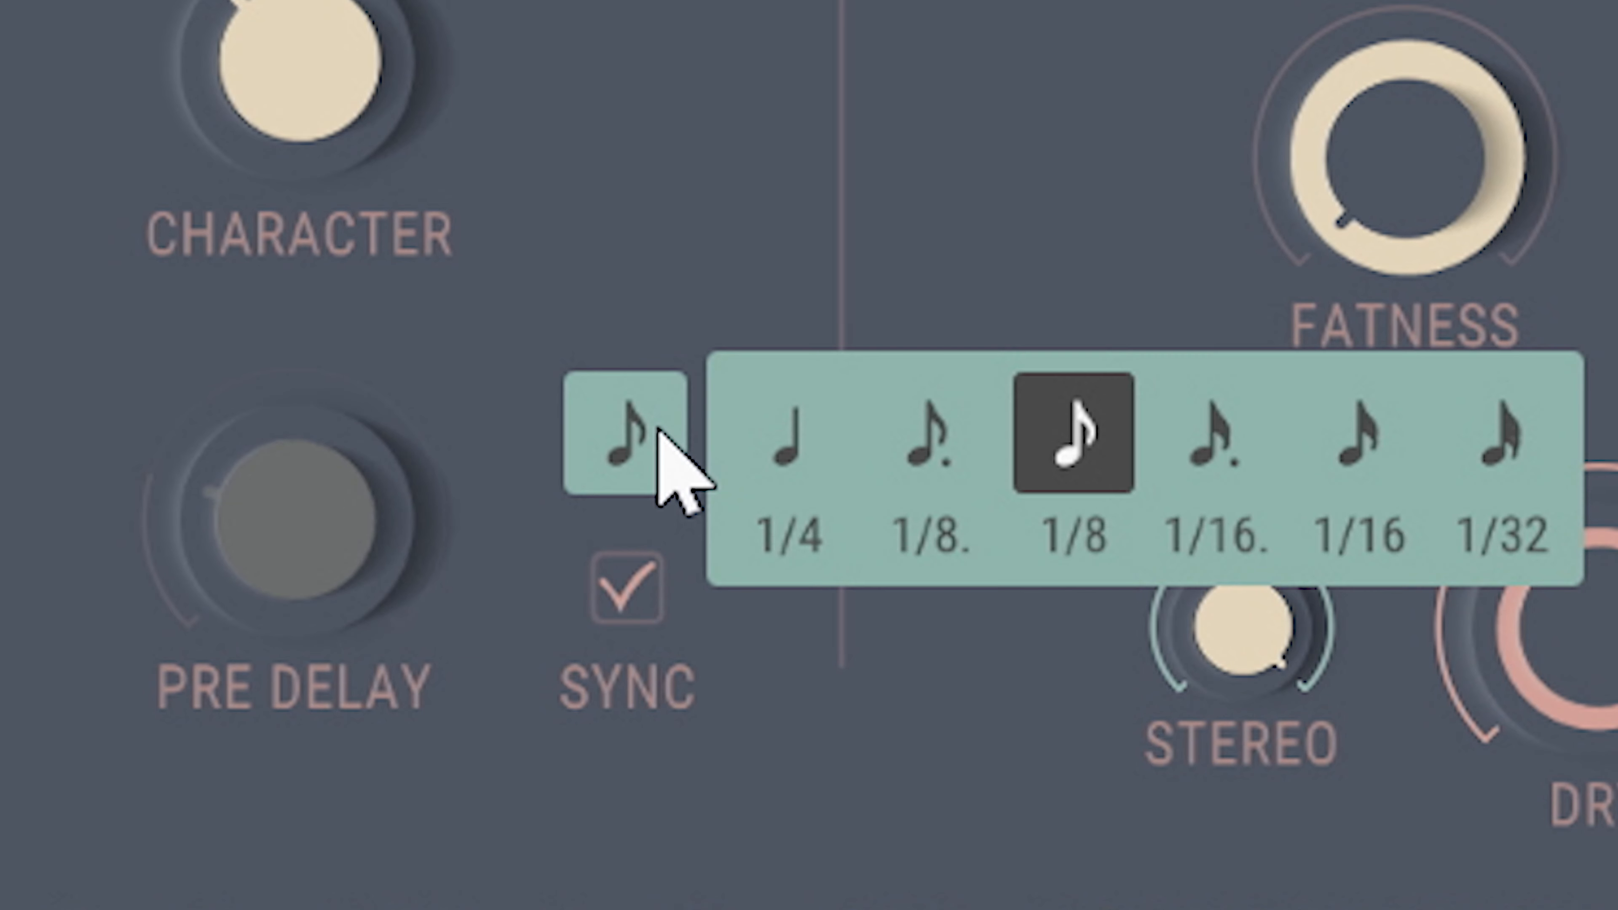
click(936, 424)
click(815, 440)
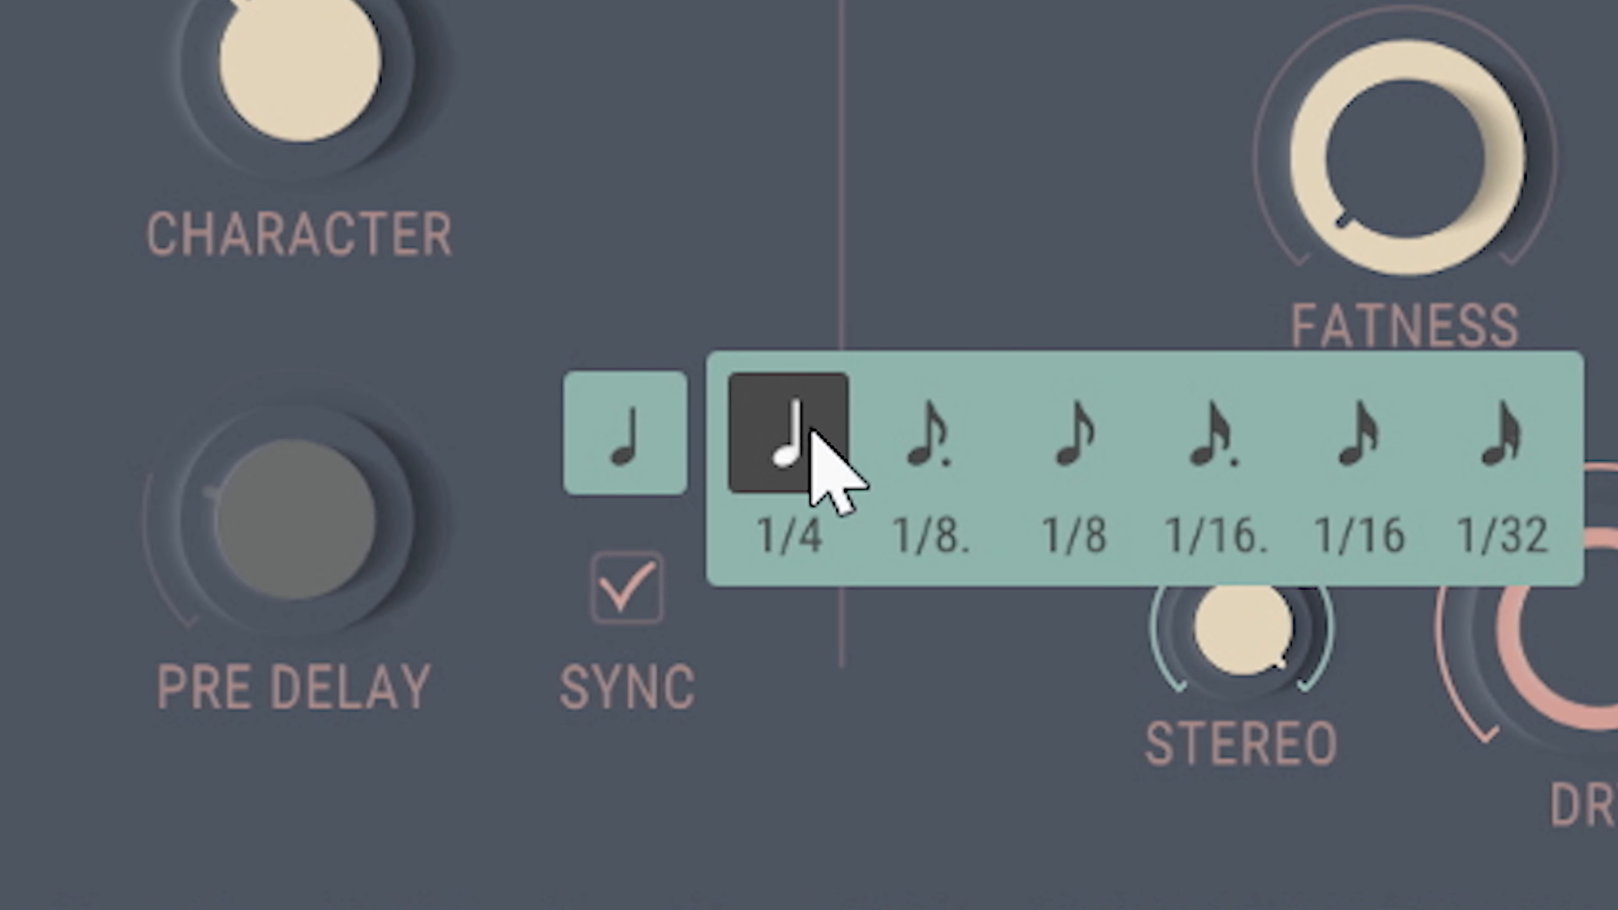
click(1258, 447)
click(1360, 440)
click(1504, 440)
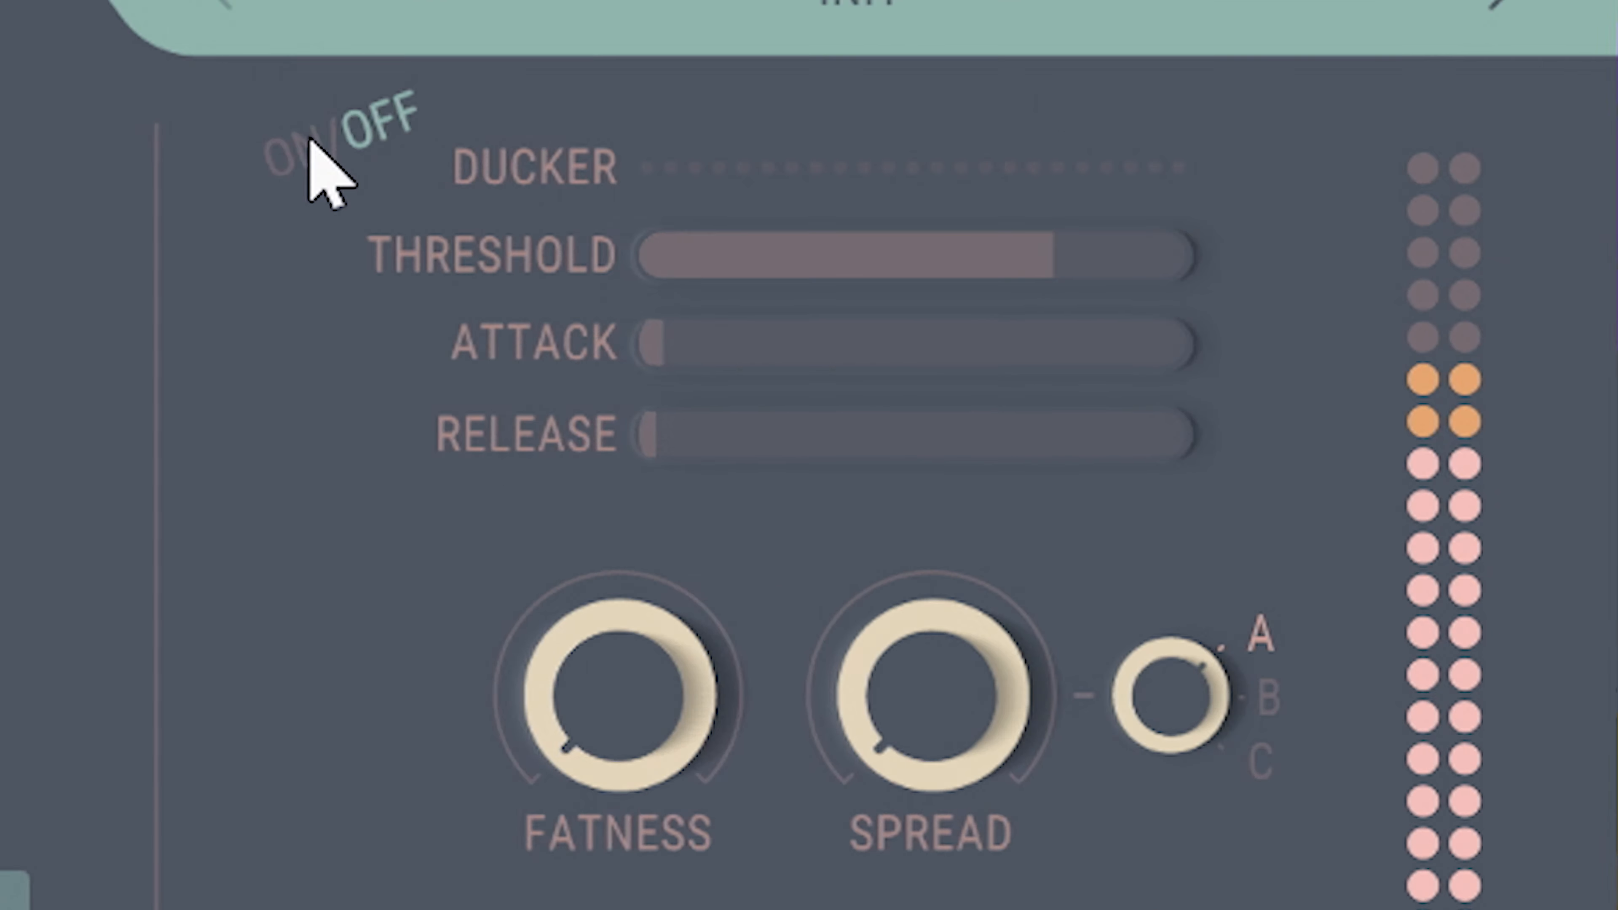
Switch on the ducker and adjust its threshold, attack (about 76 ms) and release.
click(310, 143)
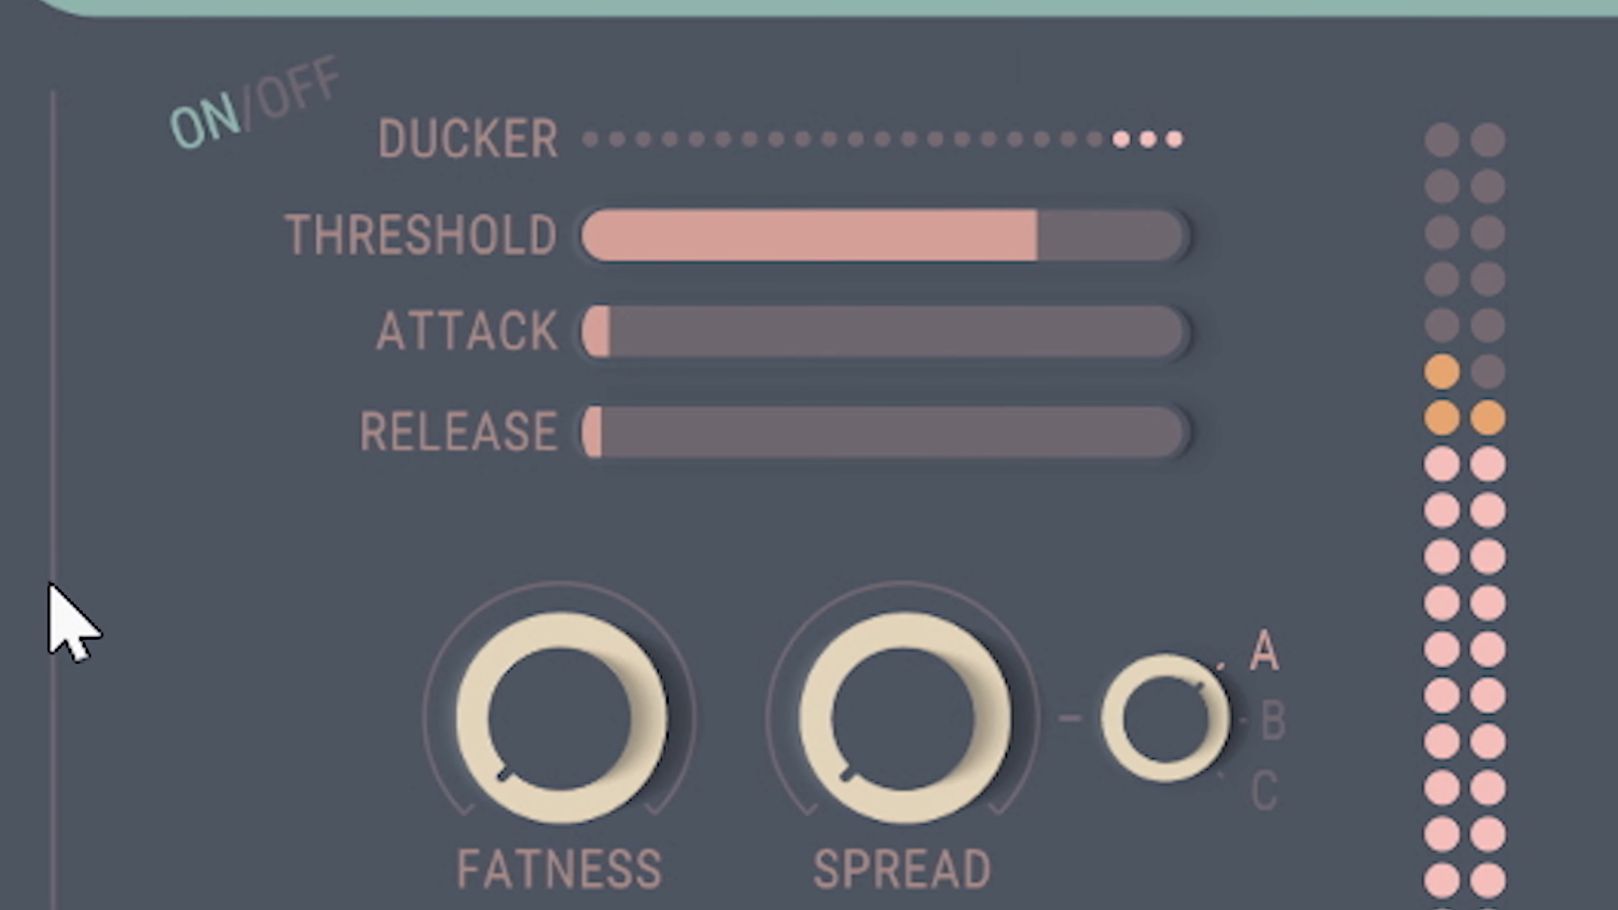
drag(1002, 239, 790, 258)
drag(689, 322, 914, 336)
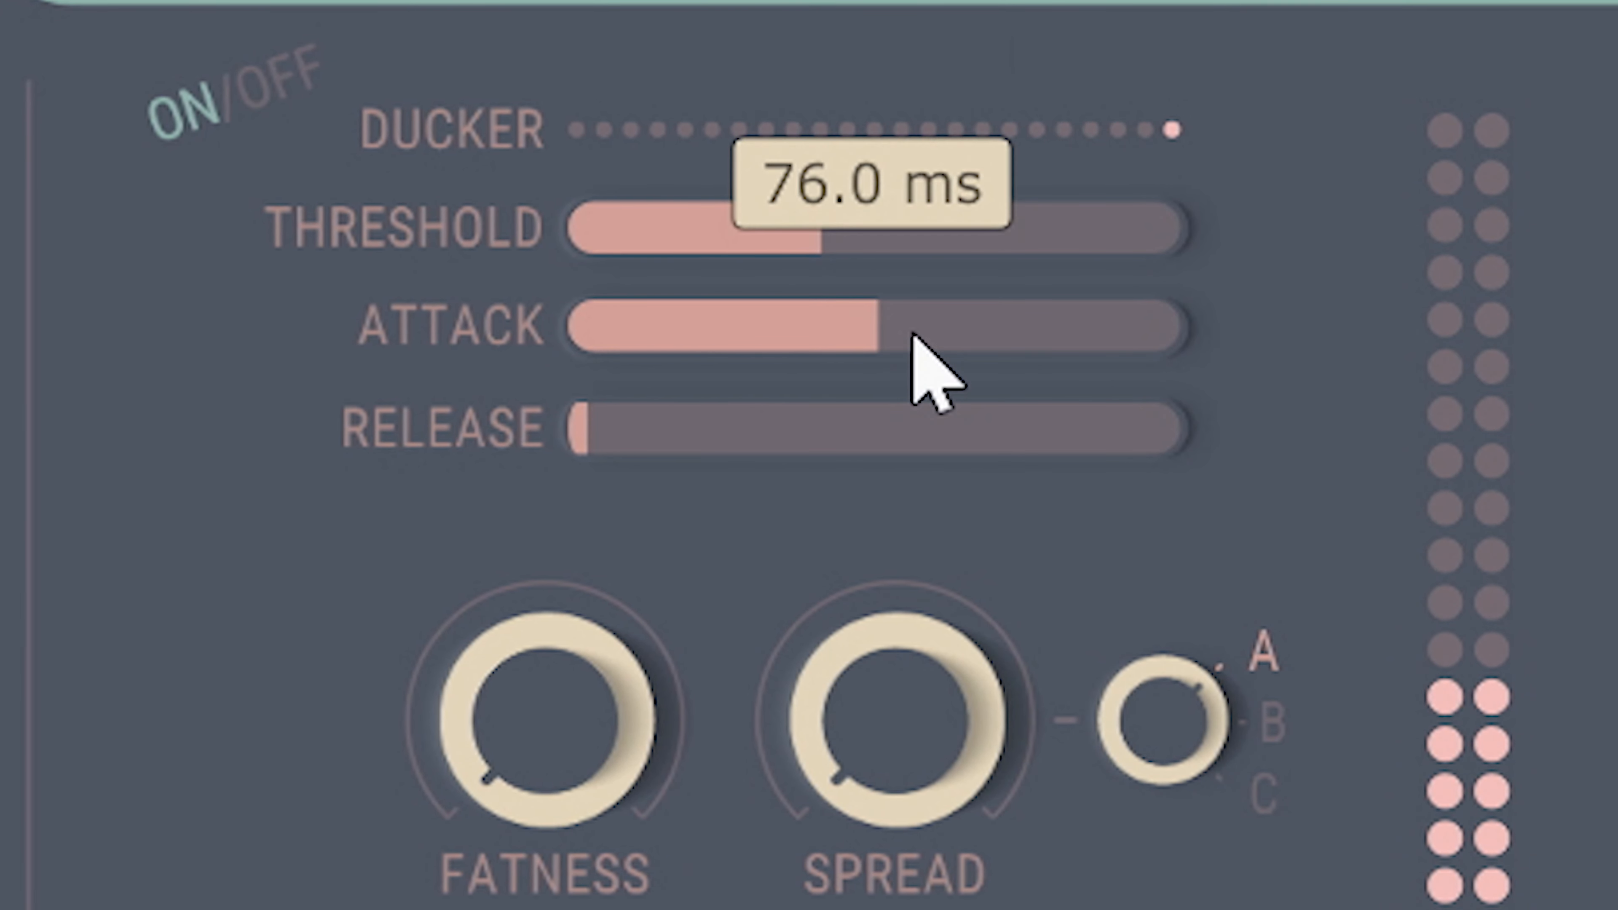
drag(668, 409, 798, 422)
drag(762, 218, 935, 273)
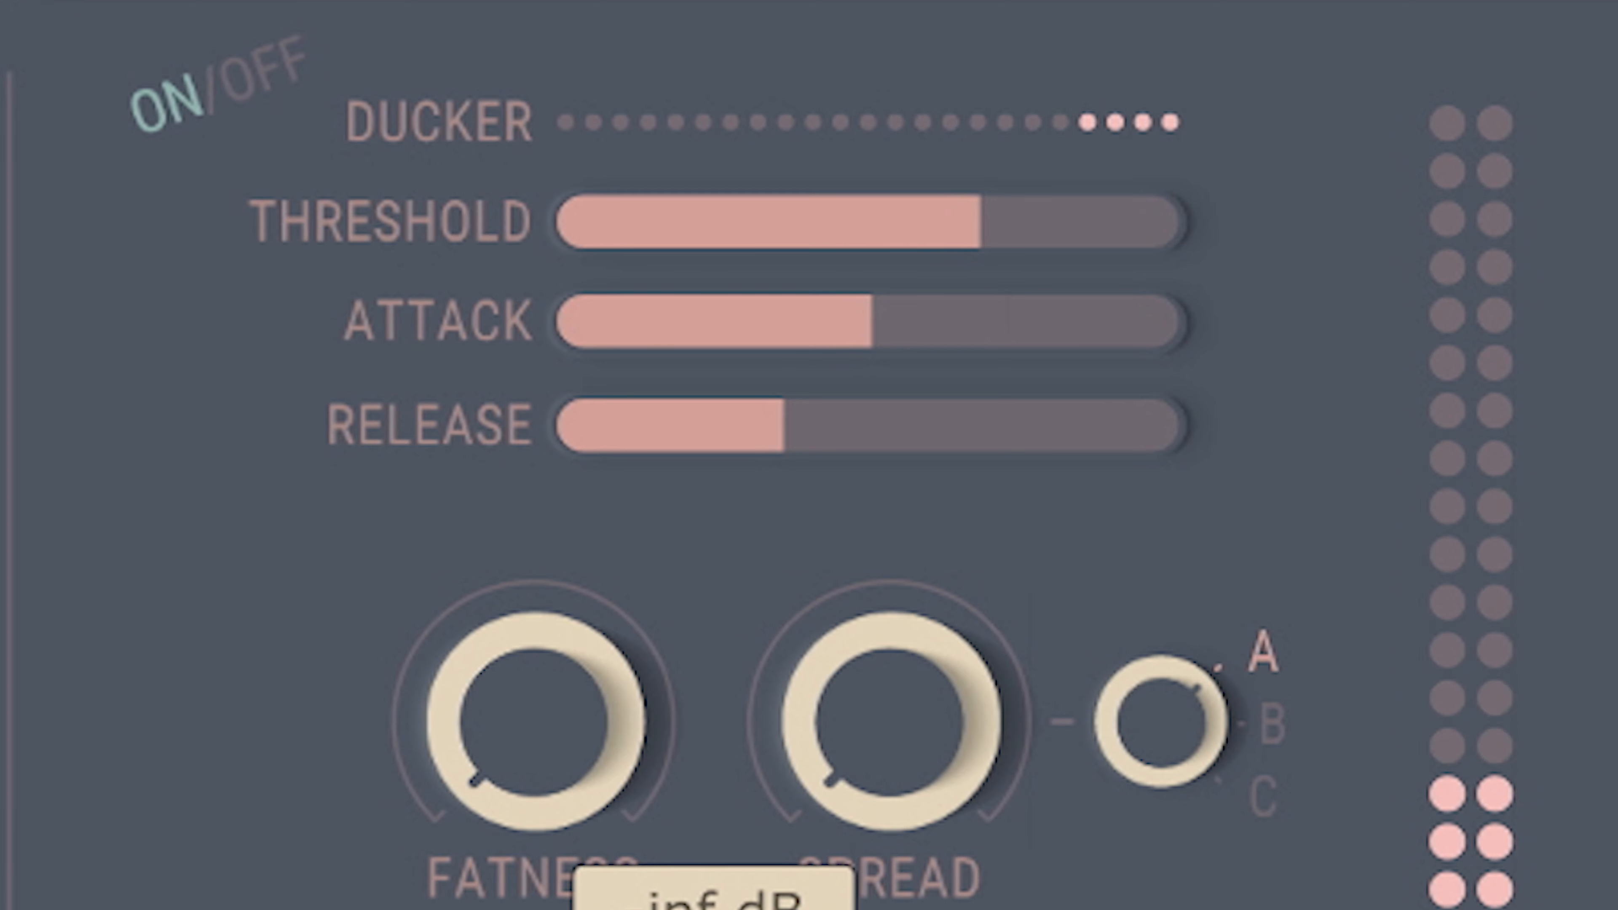
Compare short and long ducker attack times, ending with the attack at its minimum.
drag(838, 343, 120, 303)
drag(723, 338, 1000, 362)
drag(844, 338, 210, 204)
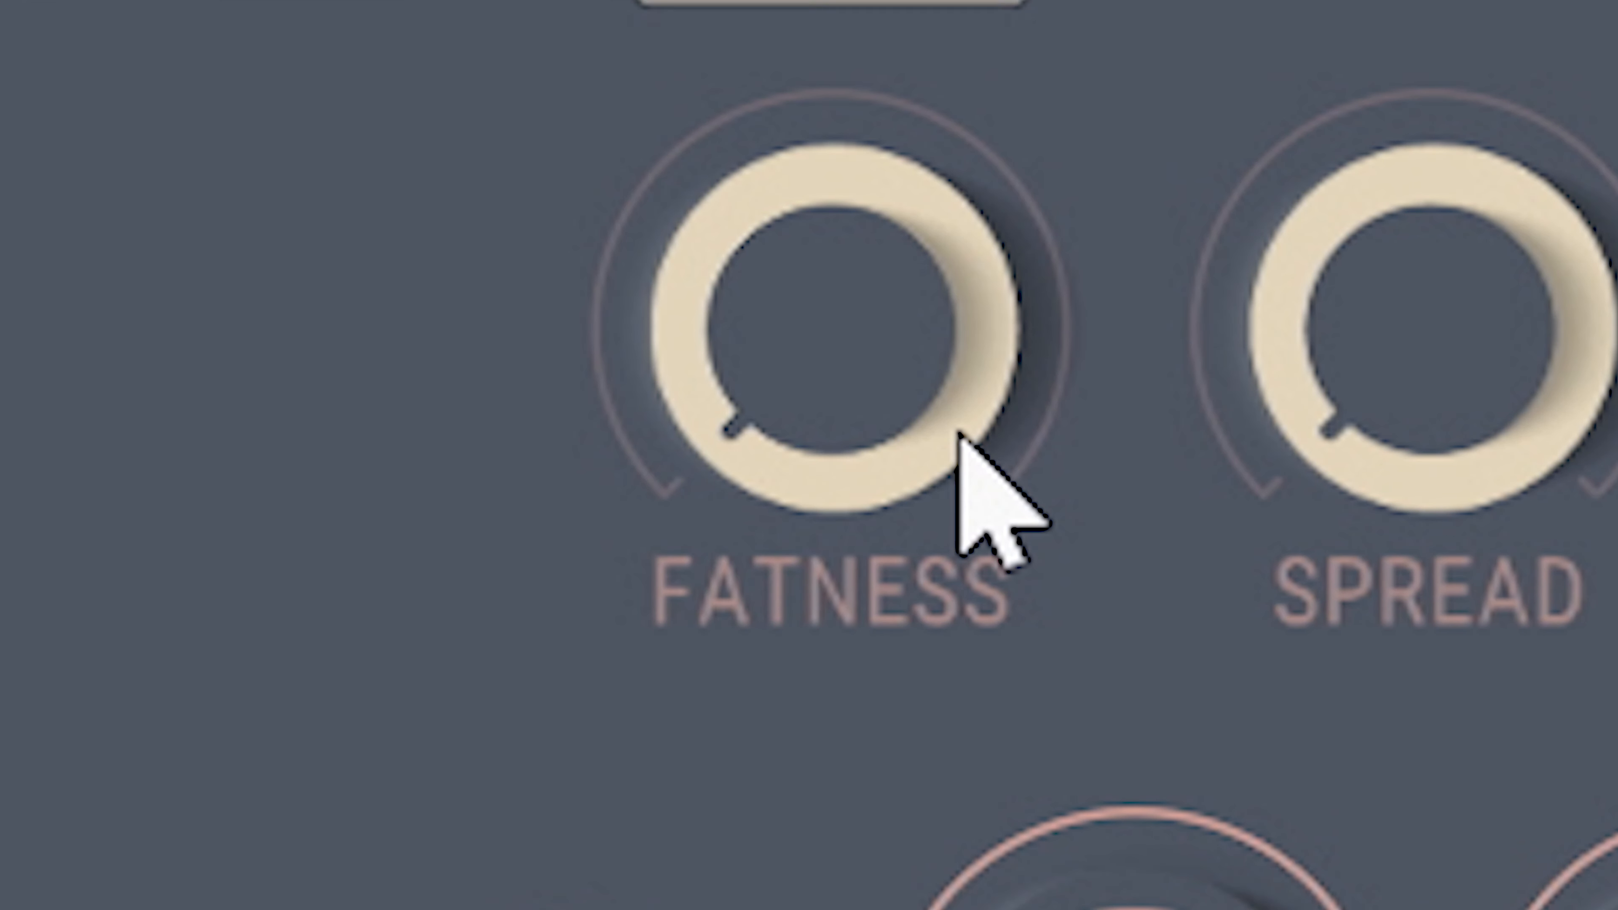
Raise the fatness amount to most of its range.
drag(959, 434, 1077, 1)
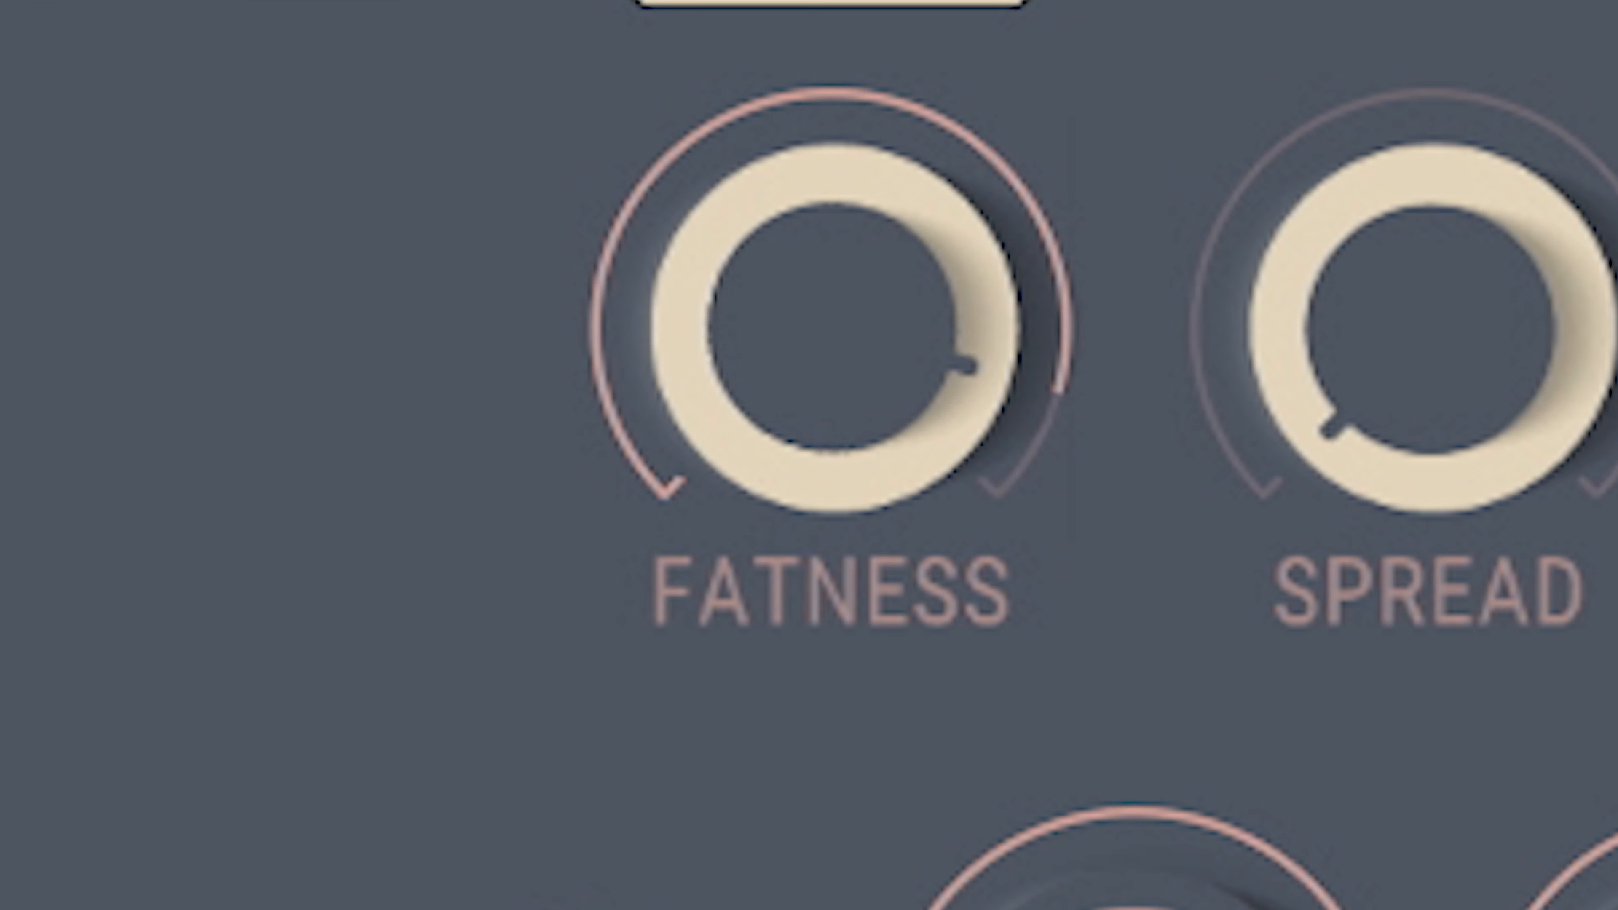
Turn the drums' dry level to its minimum and audition the Staircase, Bedroom A, Hallway and Studio A rooms.
drag(1252, 711, 1264, 908)
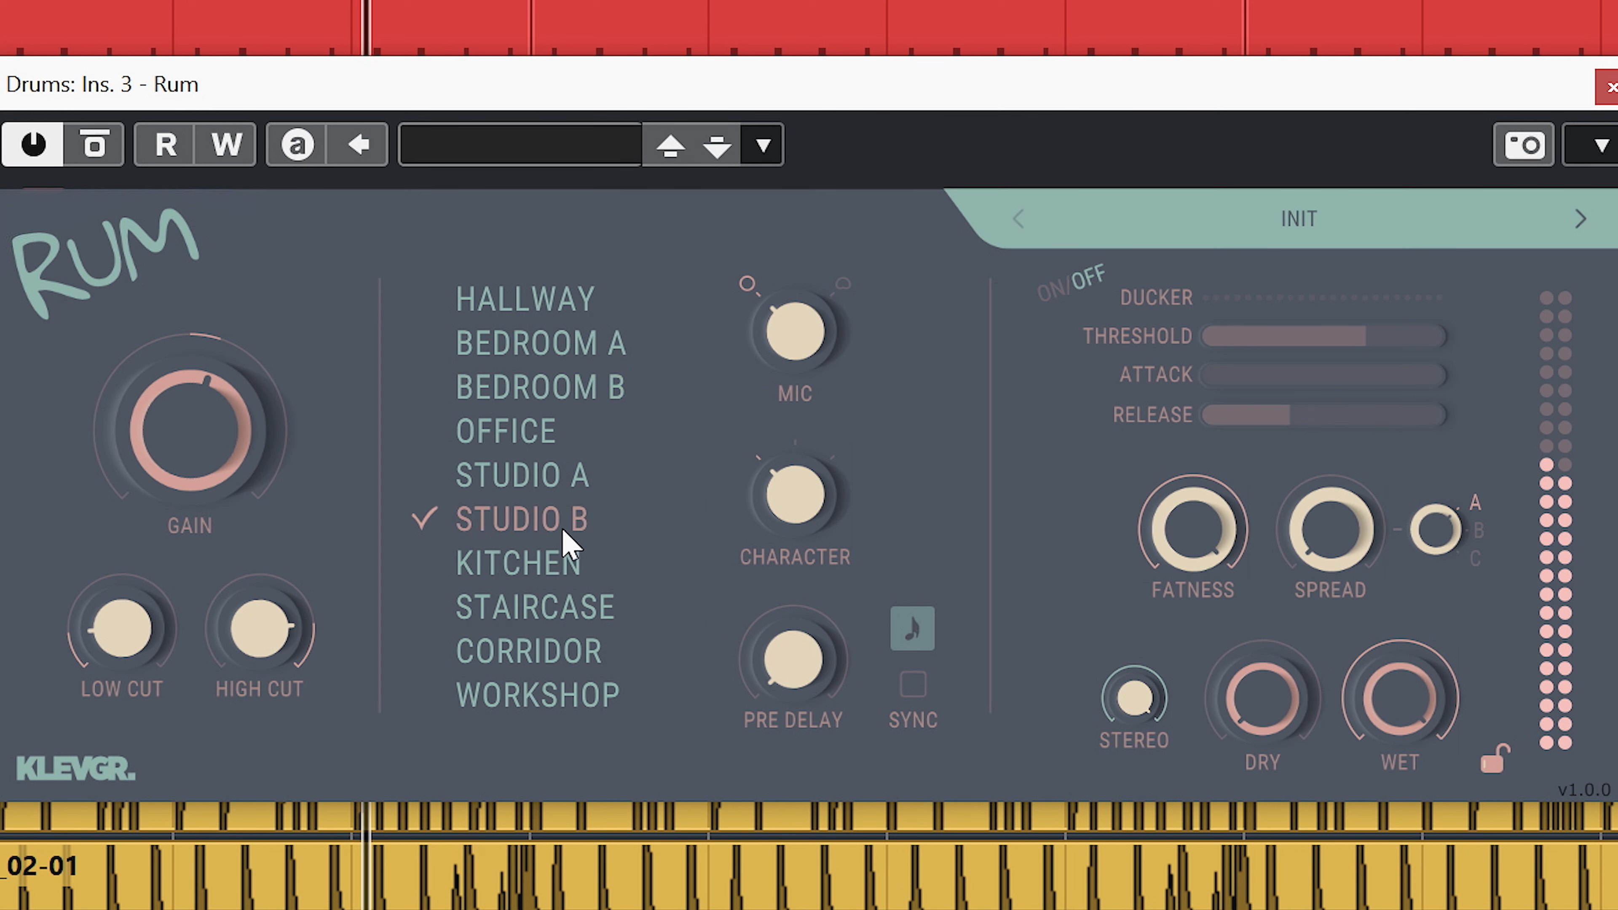
click(560, 612)
click(559, 348)
click(553, 299)
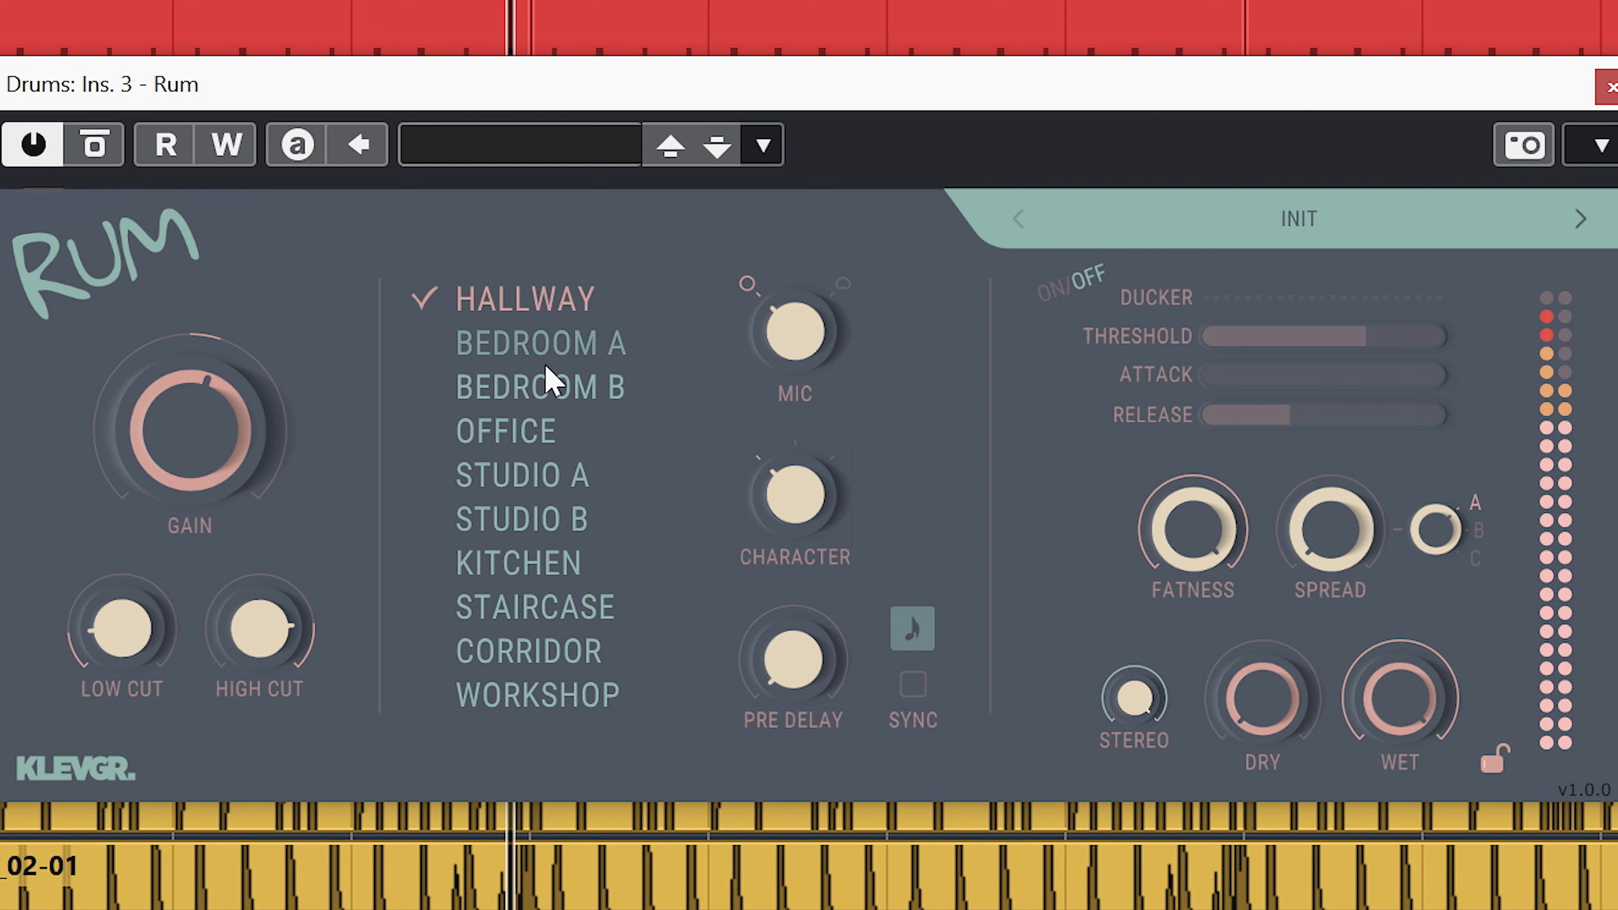
click(534, 475)
Raise the drums' dry level again and audition the Kitchen, Bedroom B and Bedroom A rooms with the fatness applied.
drag(1282, 741, 1434, 499)
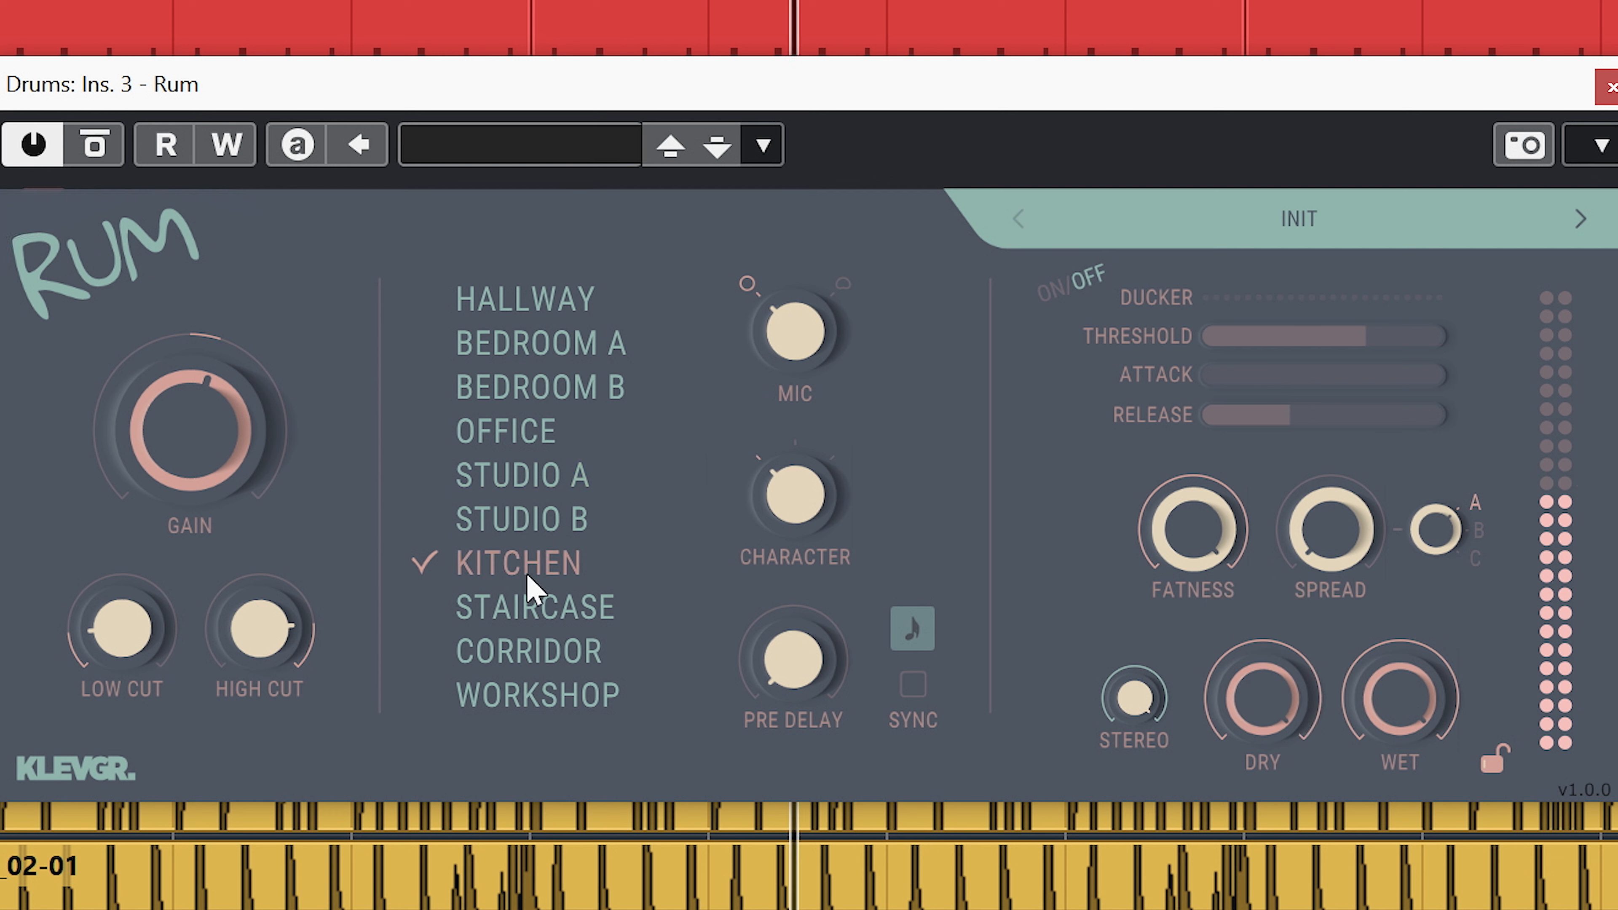
click(540, 389)
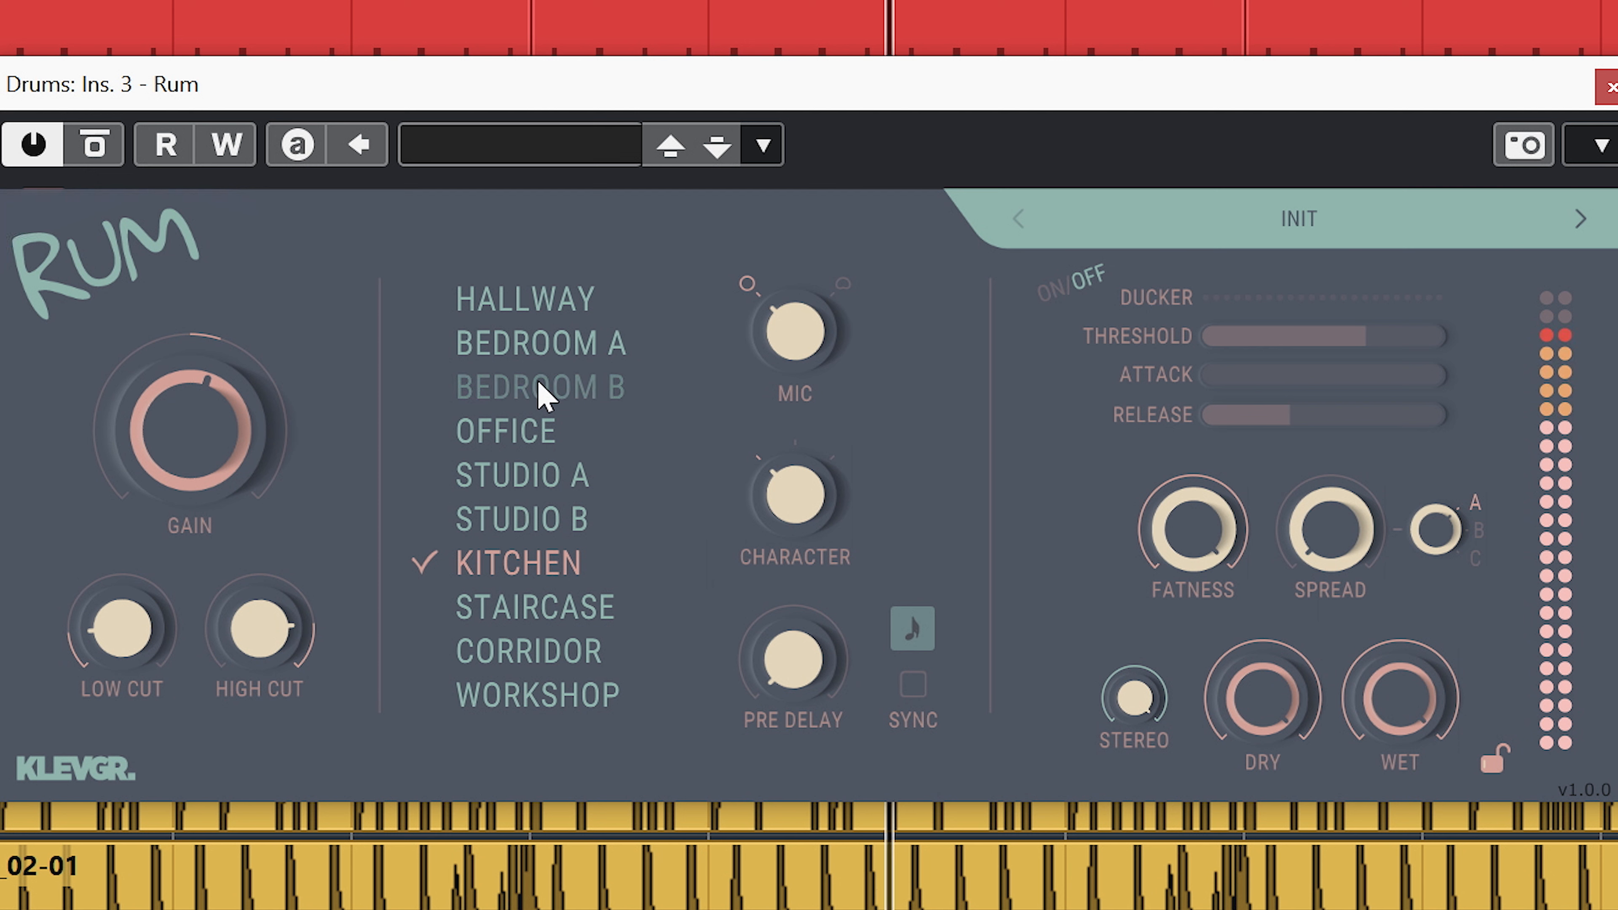
click(545, 351)
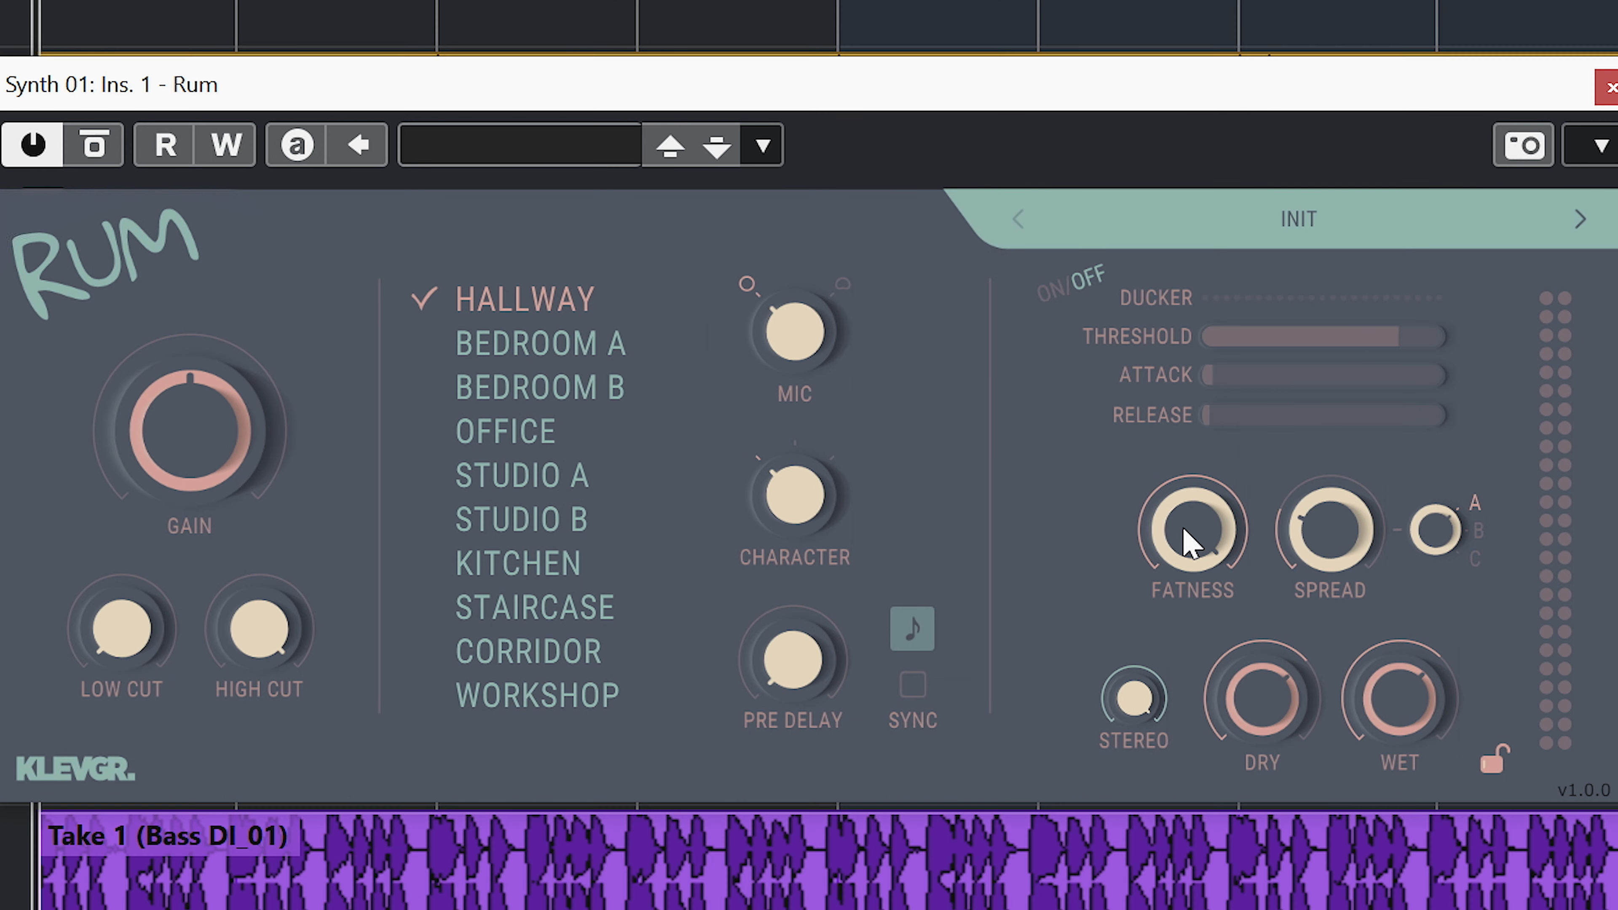
drag(1210, 414, 1192, 790)
Set the fatness to 100% on the Synth 01 reverb and audition Bedroom A, Bedroom B, Office, Studio A, Studio B, Staircase and Workshop during playback.
key(space)
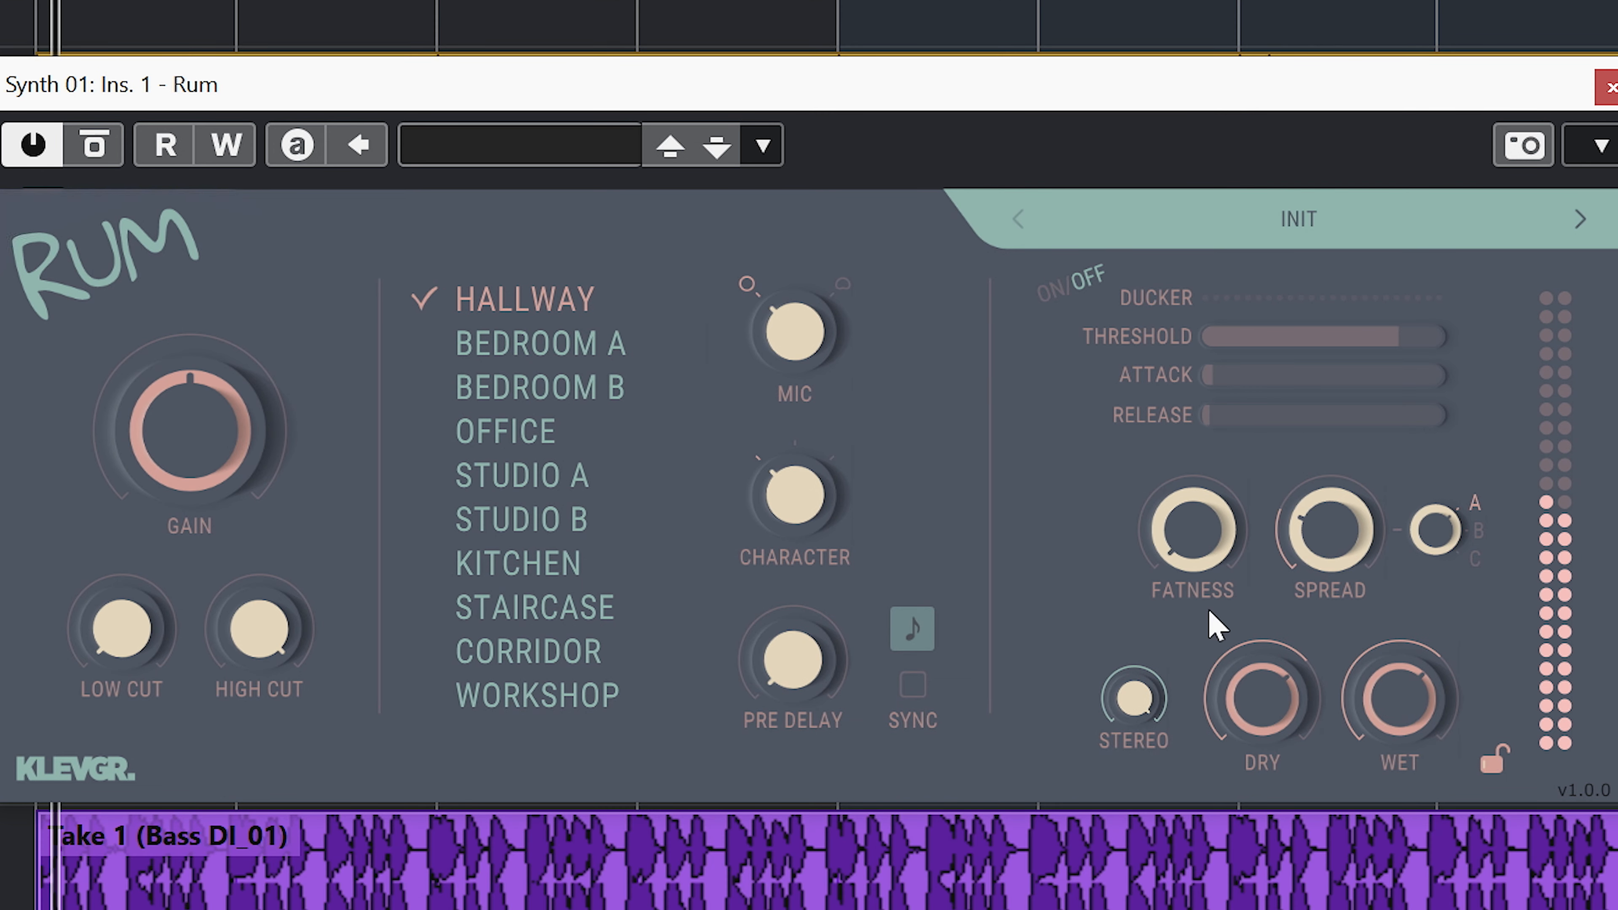
drag(1195, 546, 1273, 153)
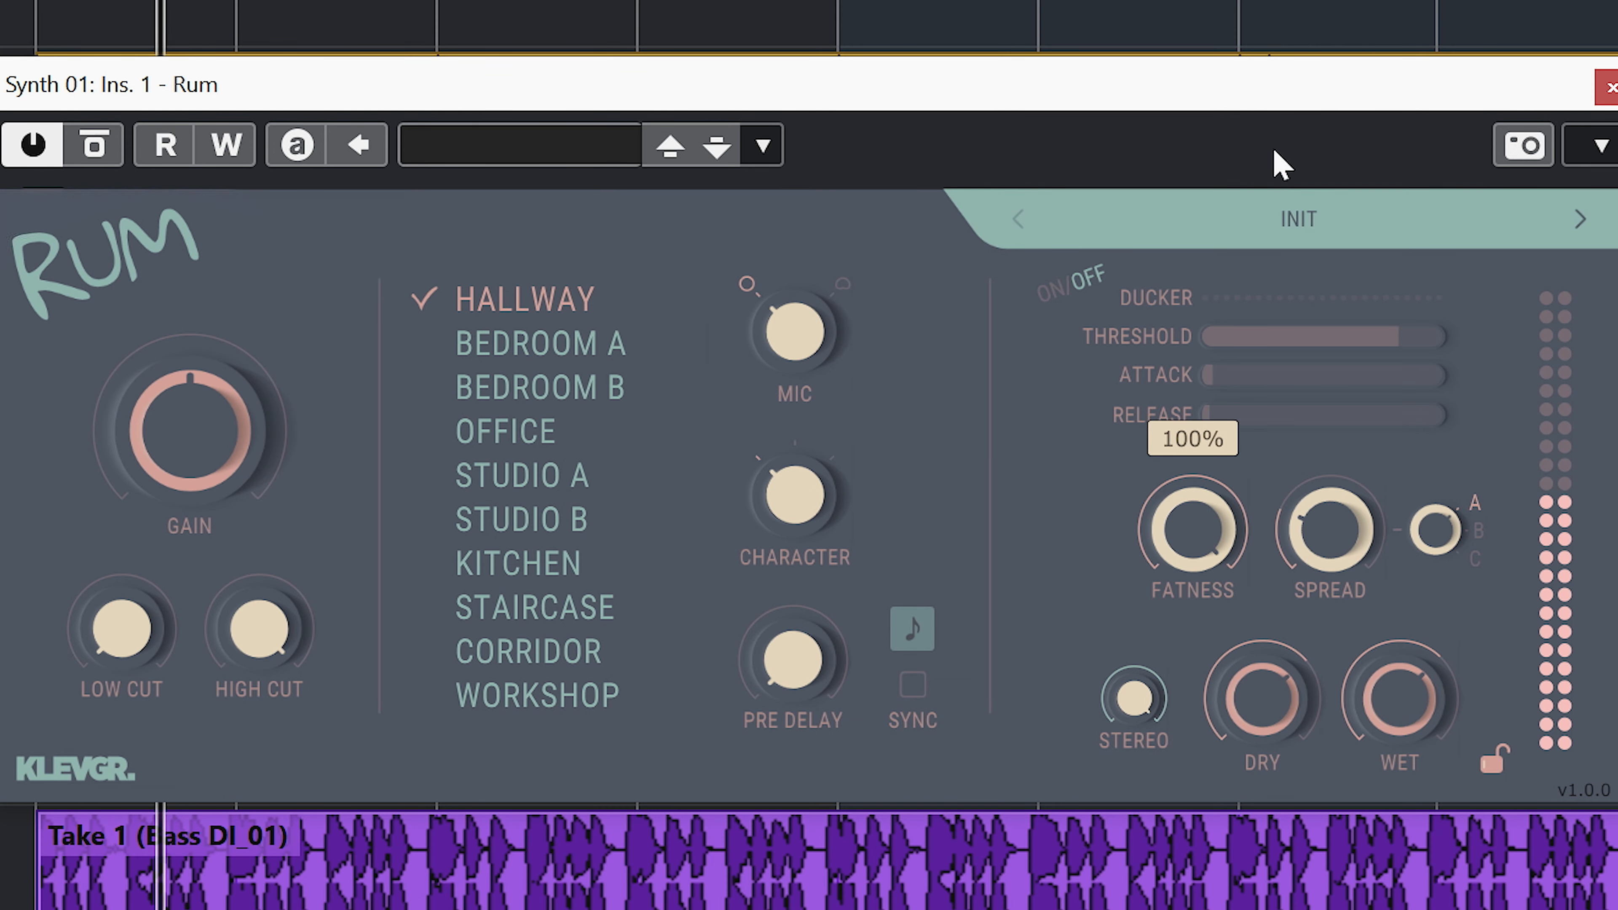
click(564, 352)
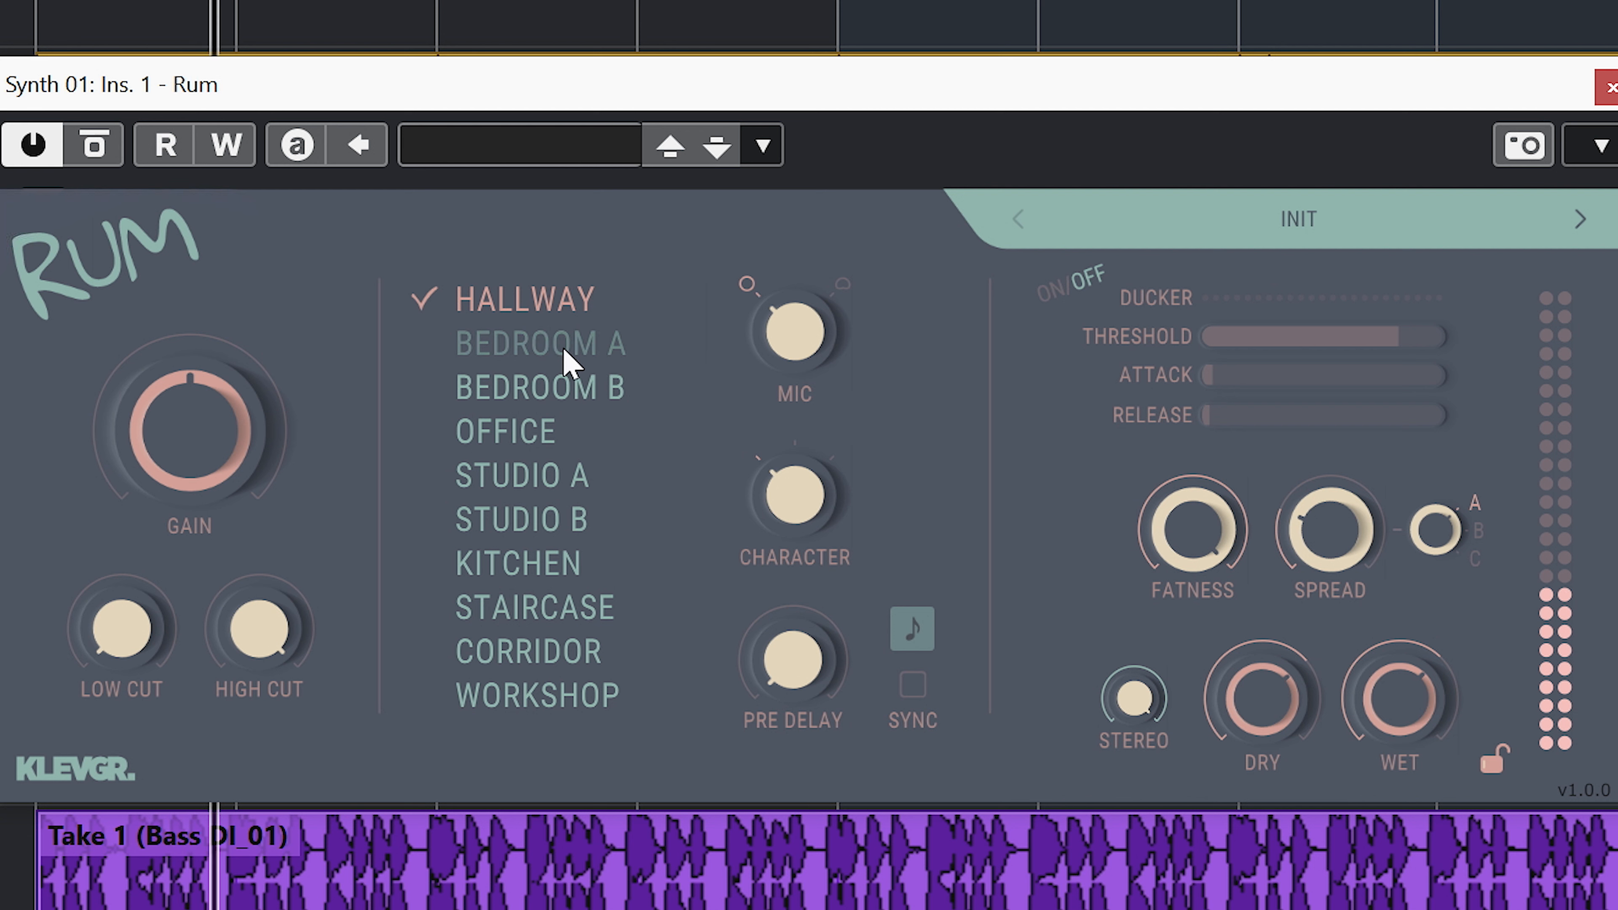
click(585, 400)
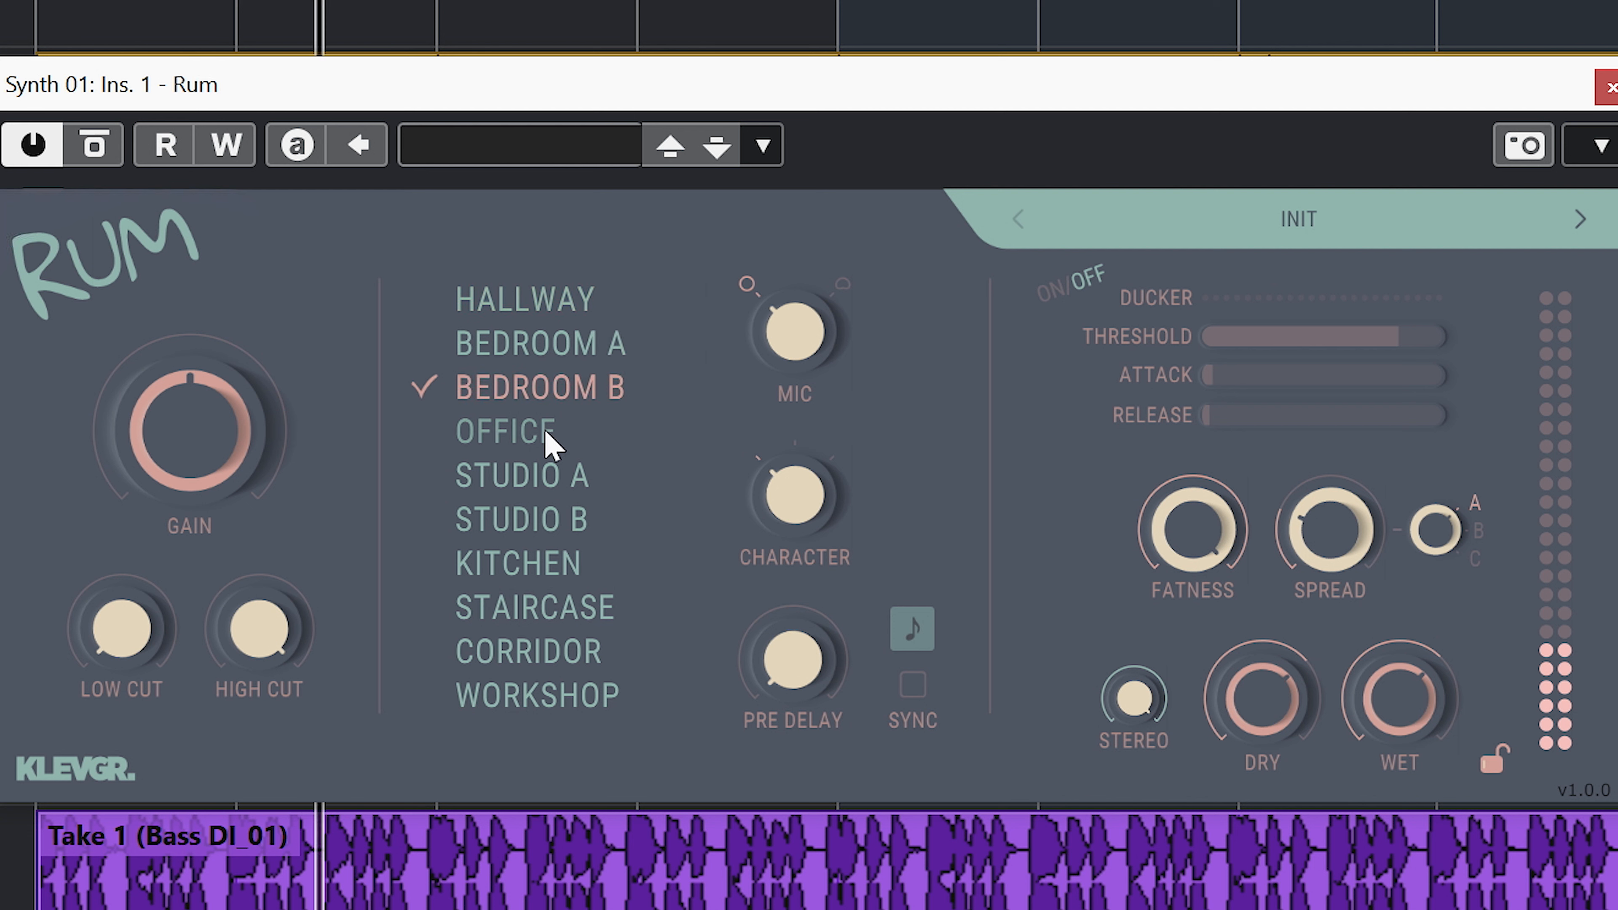
click(510, 439)
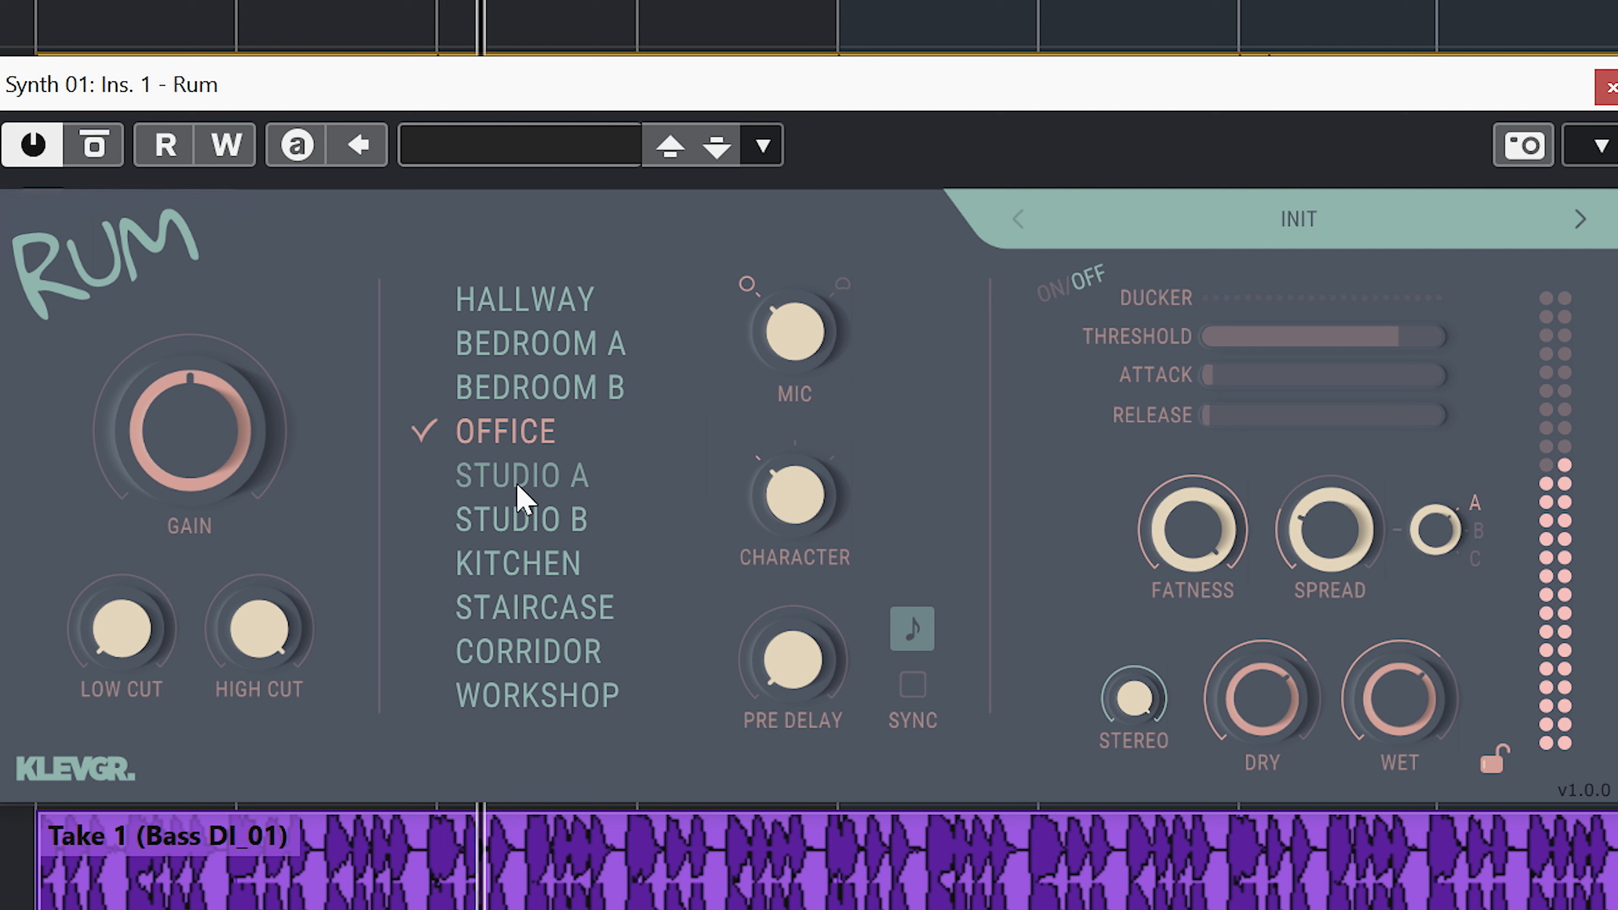
click(519, 496)
click(541, 539)
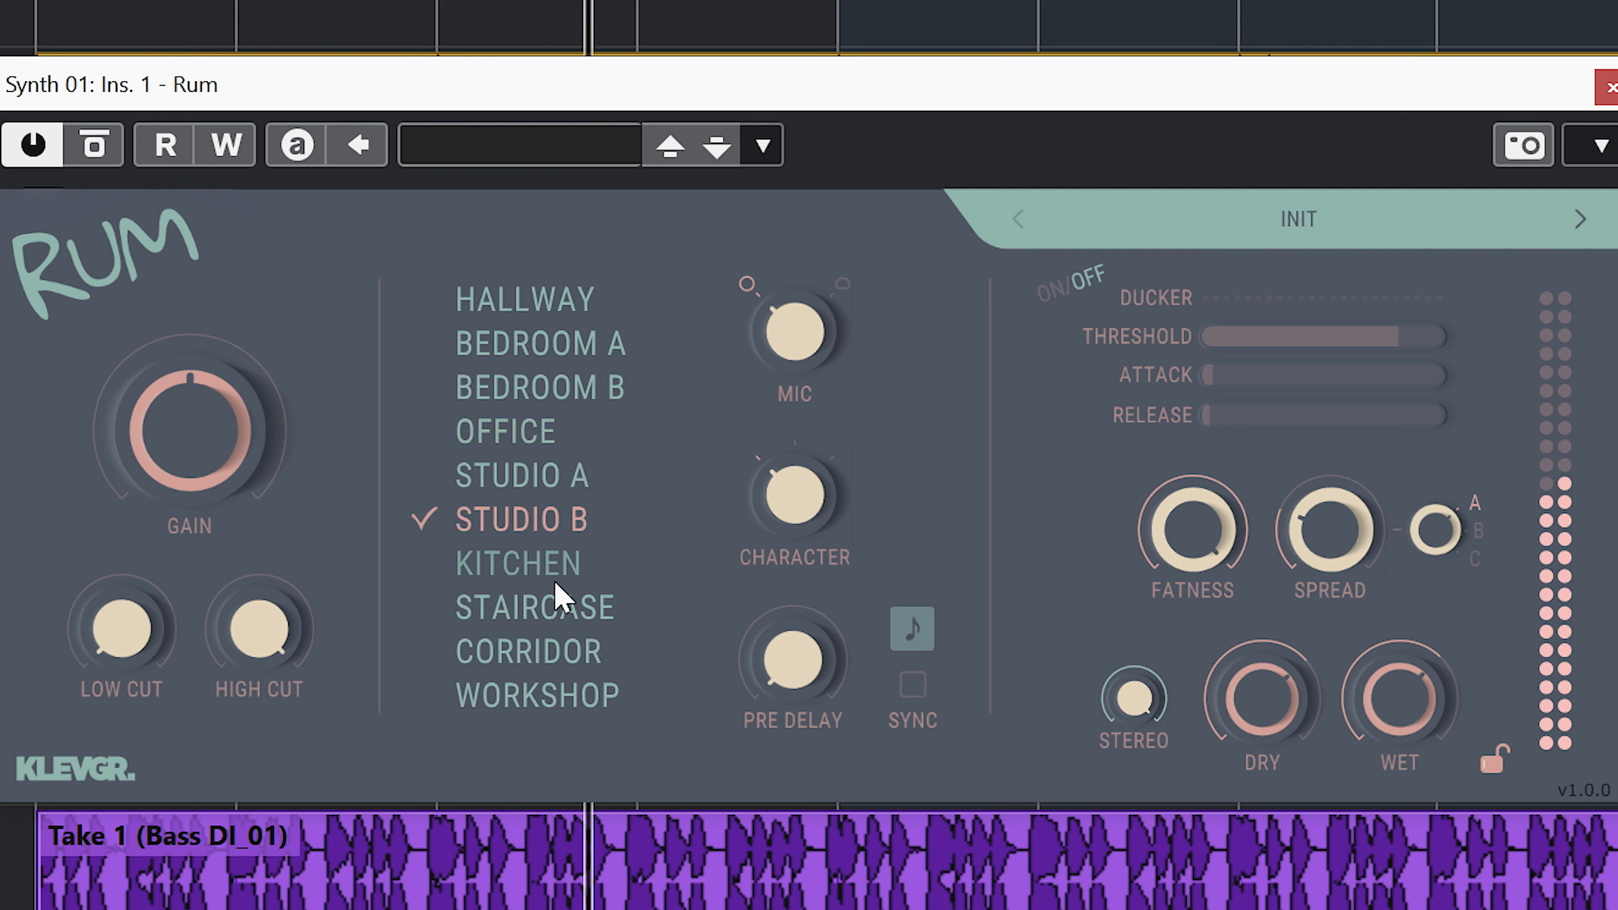
click(568, 619)
click(605, 695)
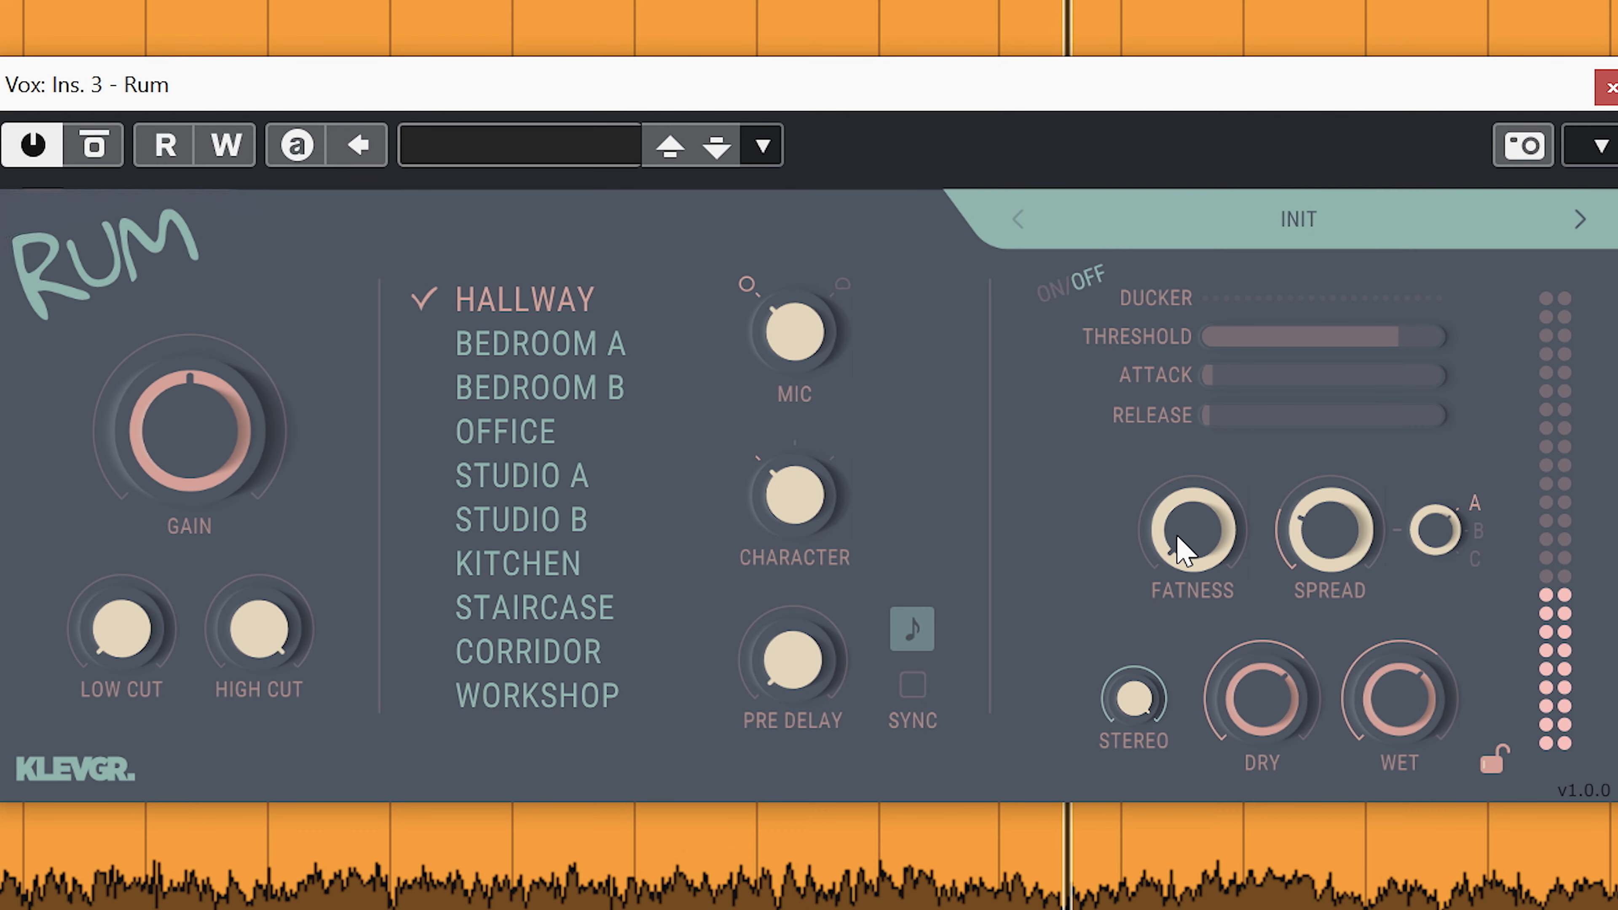
Compare low and high fatness on the Vox reverb, trying the Studio B room as well as Hallway.
drag(1180, 551, 1253, 303)
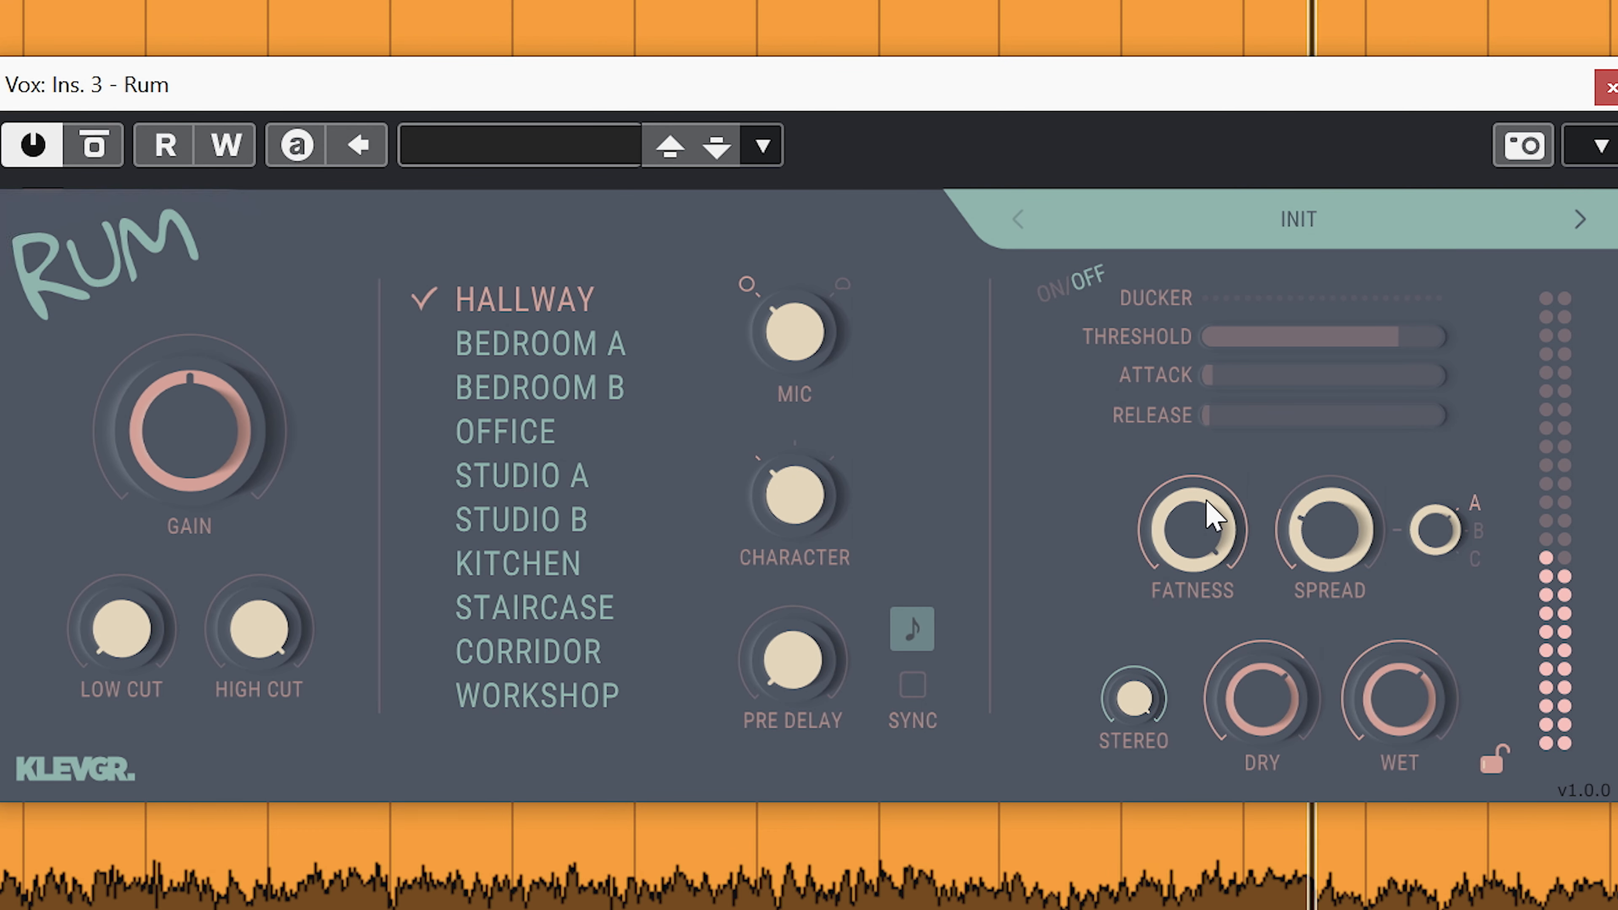
click(583, 522)
drag(1174, 529, 1204, 905)
drag(1203, 558, 1301, 175)
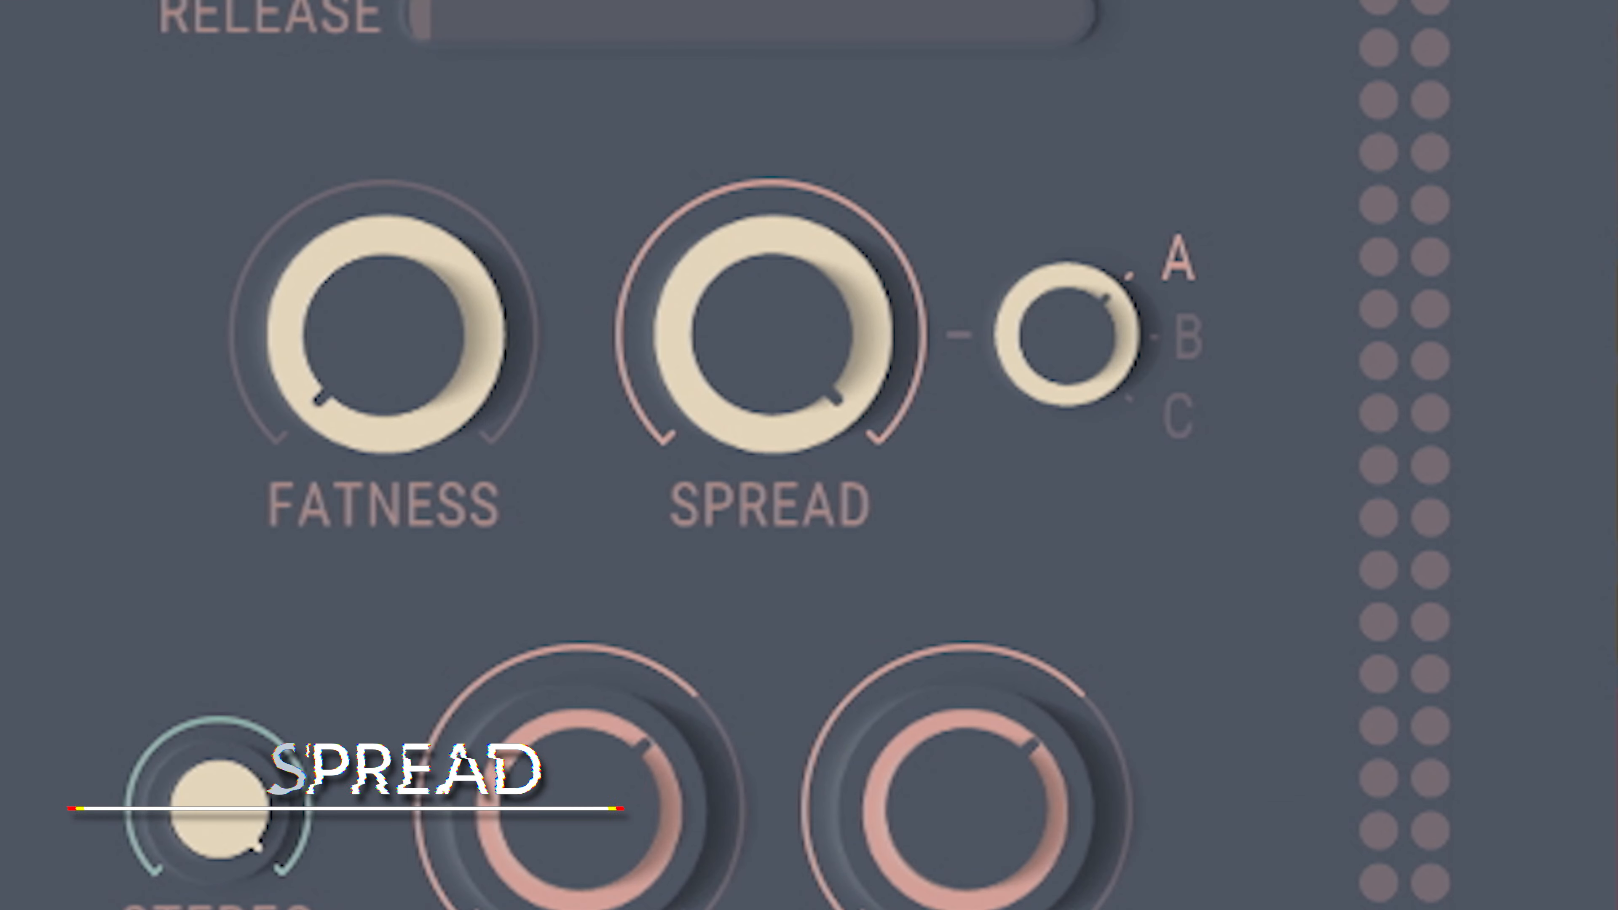
Adjust the spread amount and try its A/B/C modes on the Master reverb while the mix plays.
drag(679, 451, 743, 290)
drag(1059, 365, 989, 456)
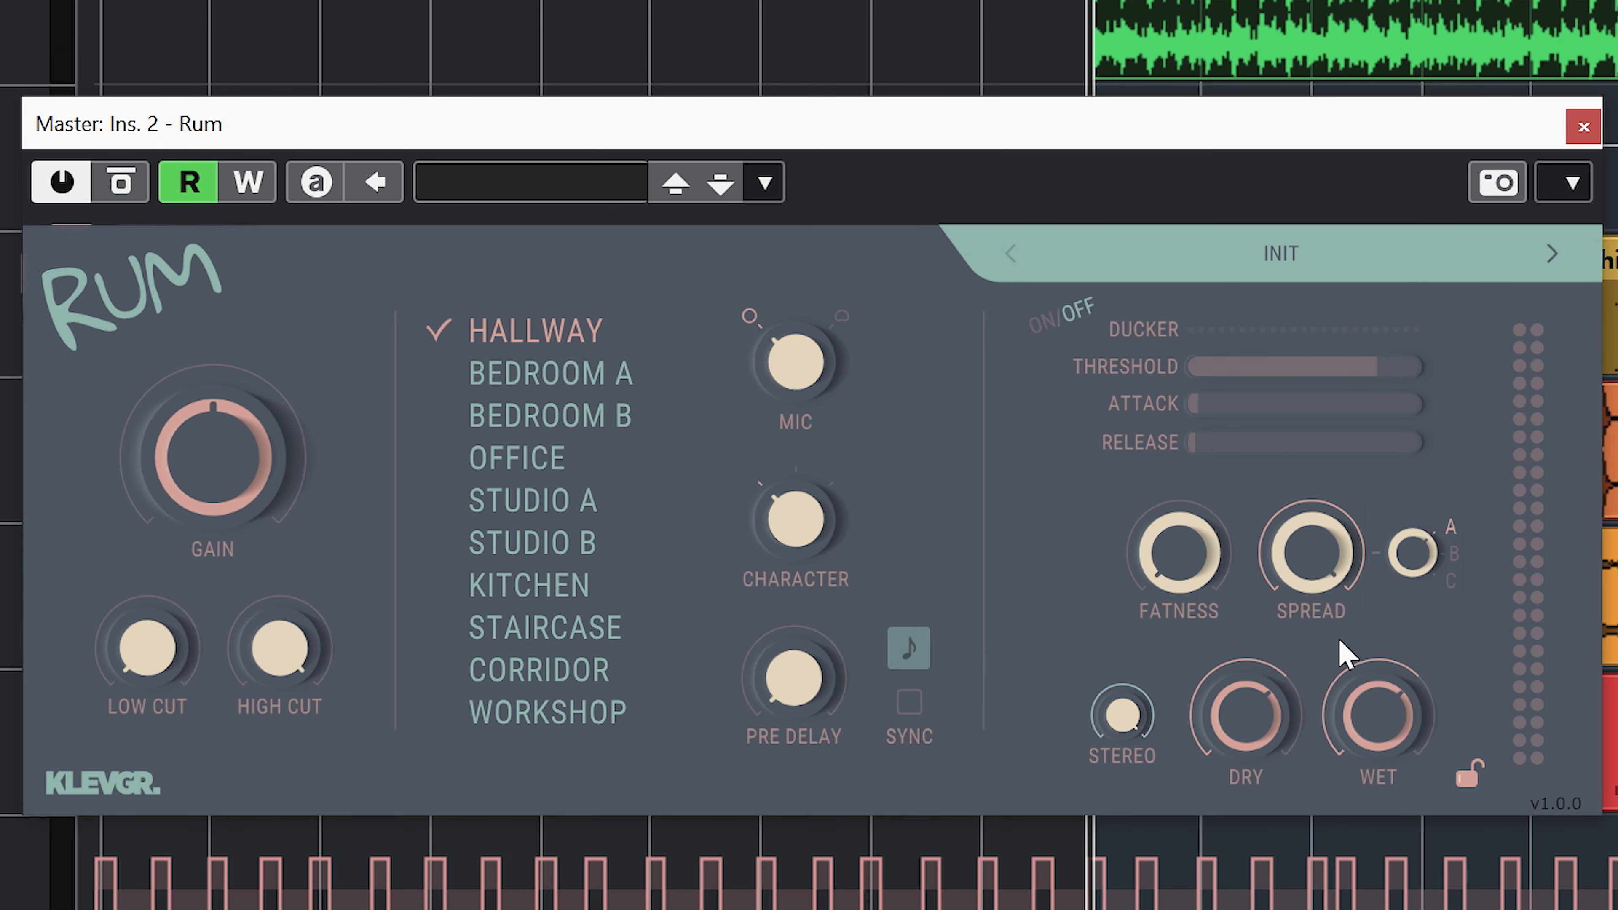
key(space)
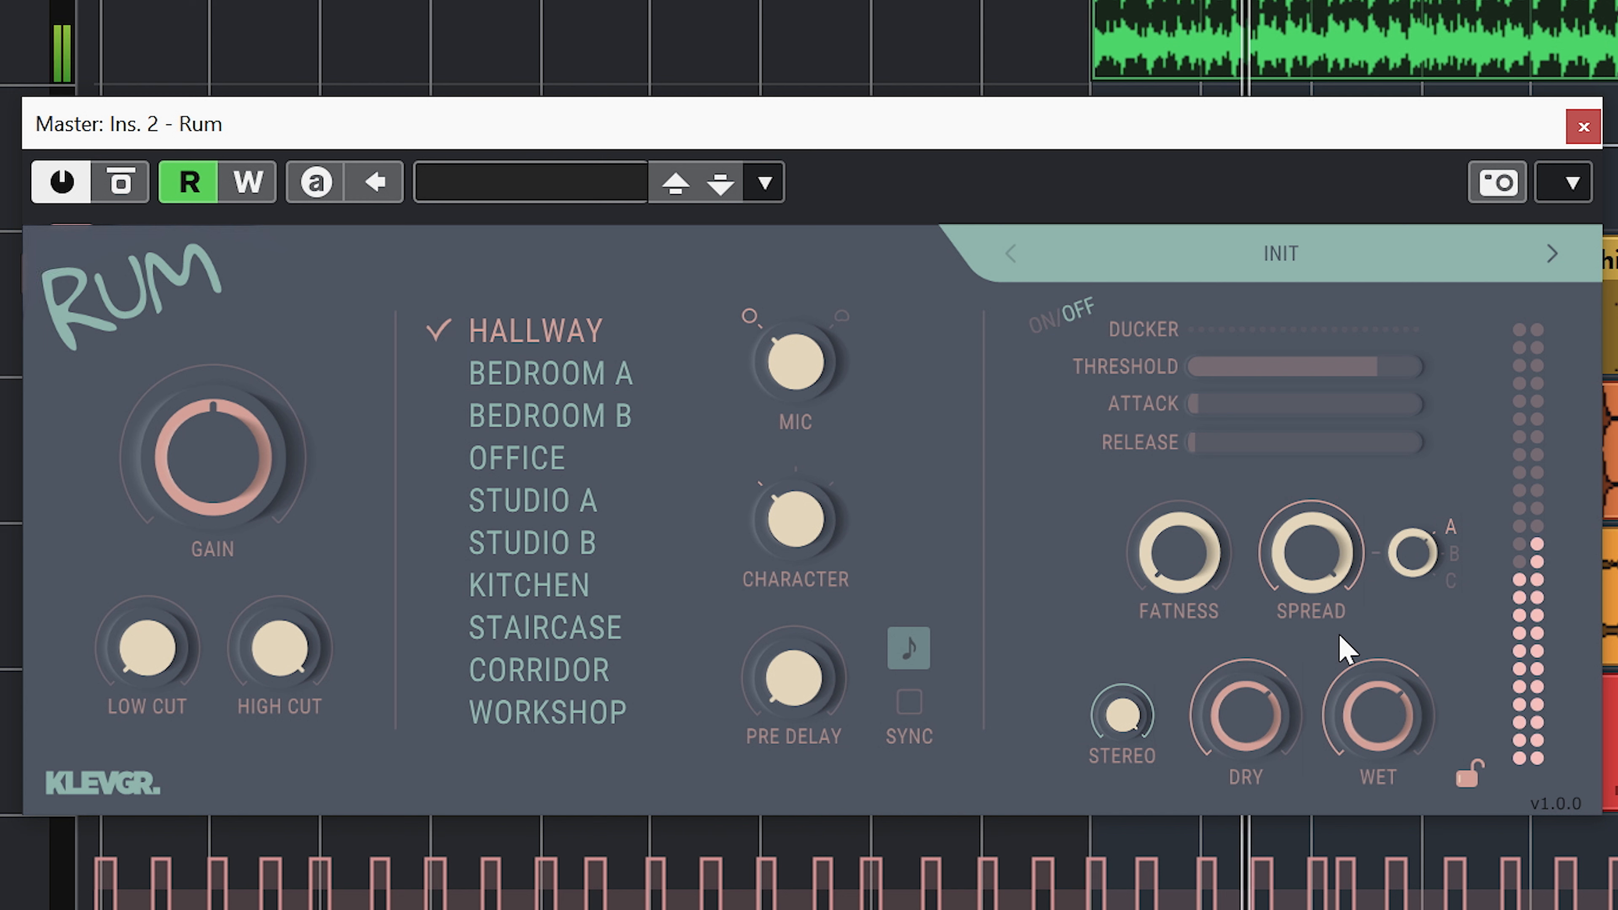
click(1417, 549)
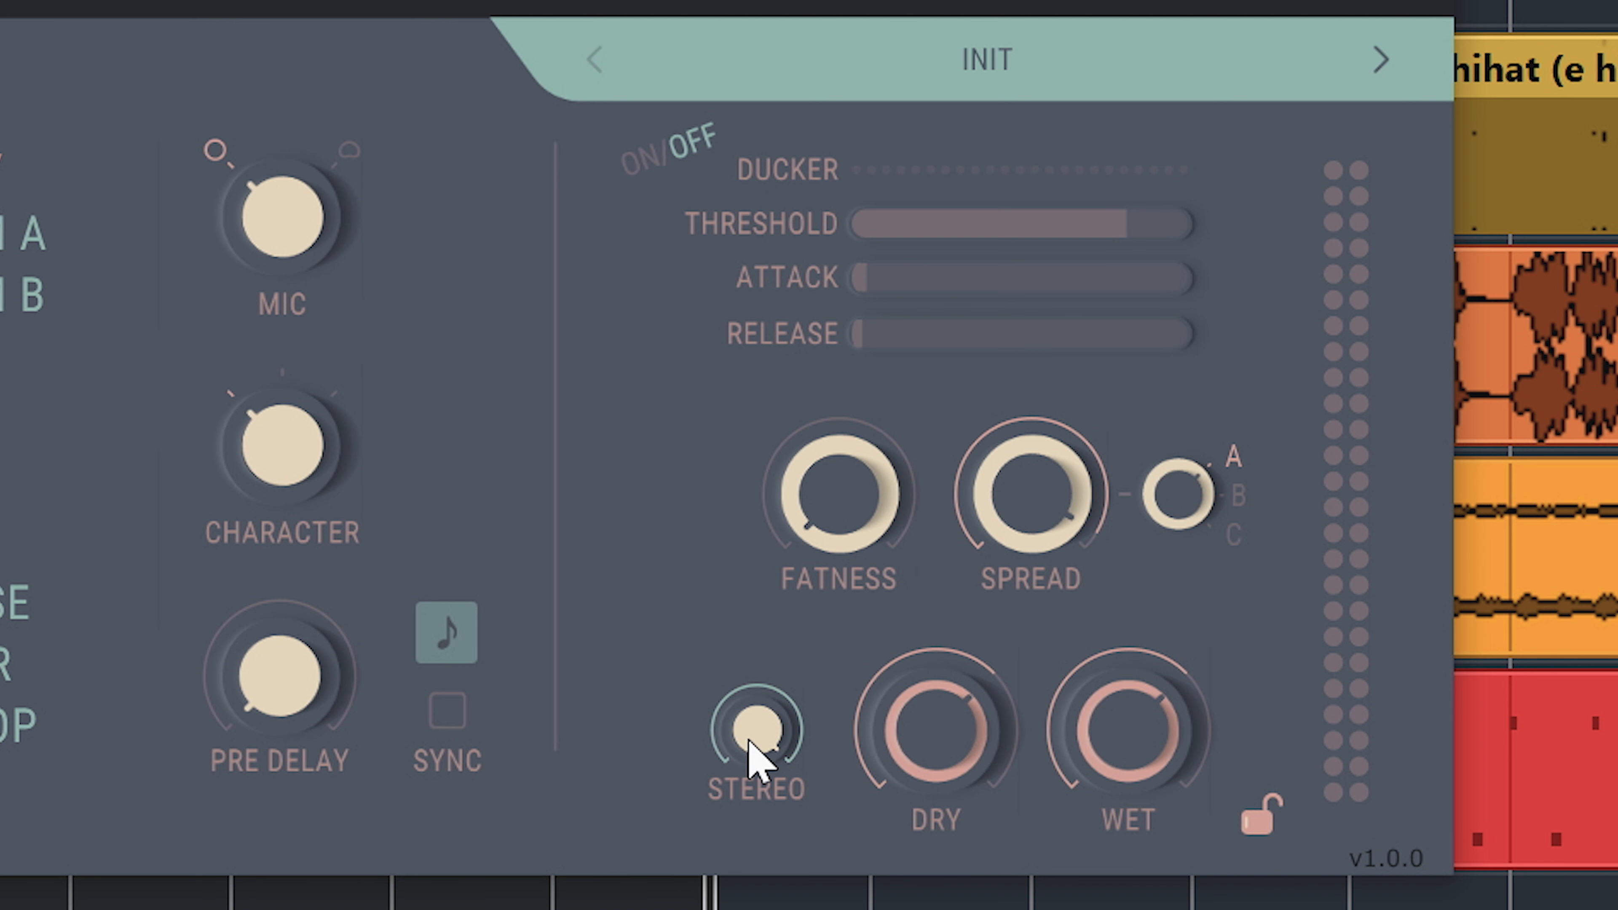
Play the mix and compare a reduced stereo amount with 100% on the Master reverb.
key(space)
drag(751, 744, 738, 797)
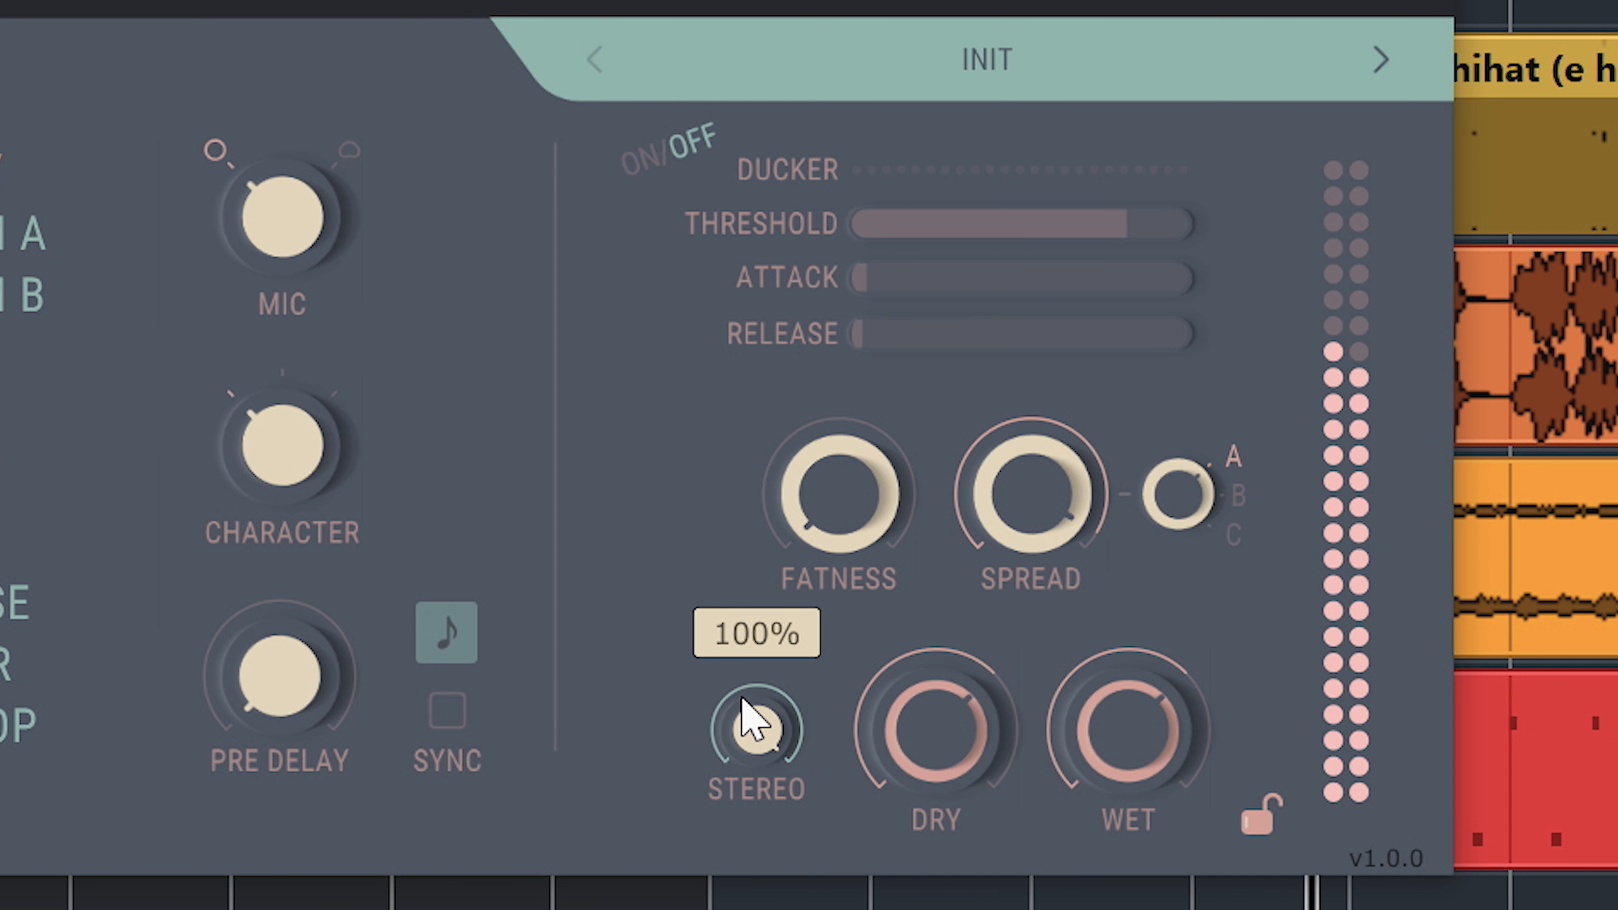
drag(732, 801, 752, 680)
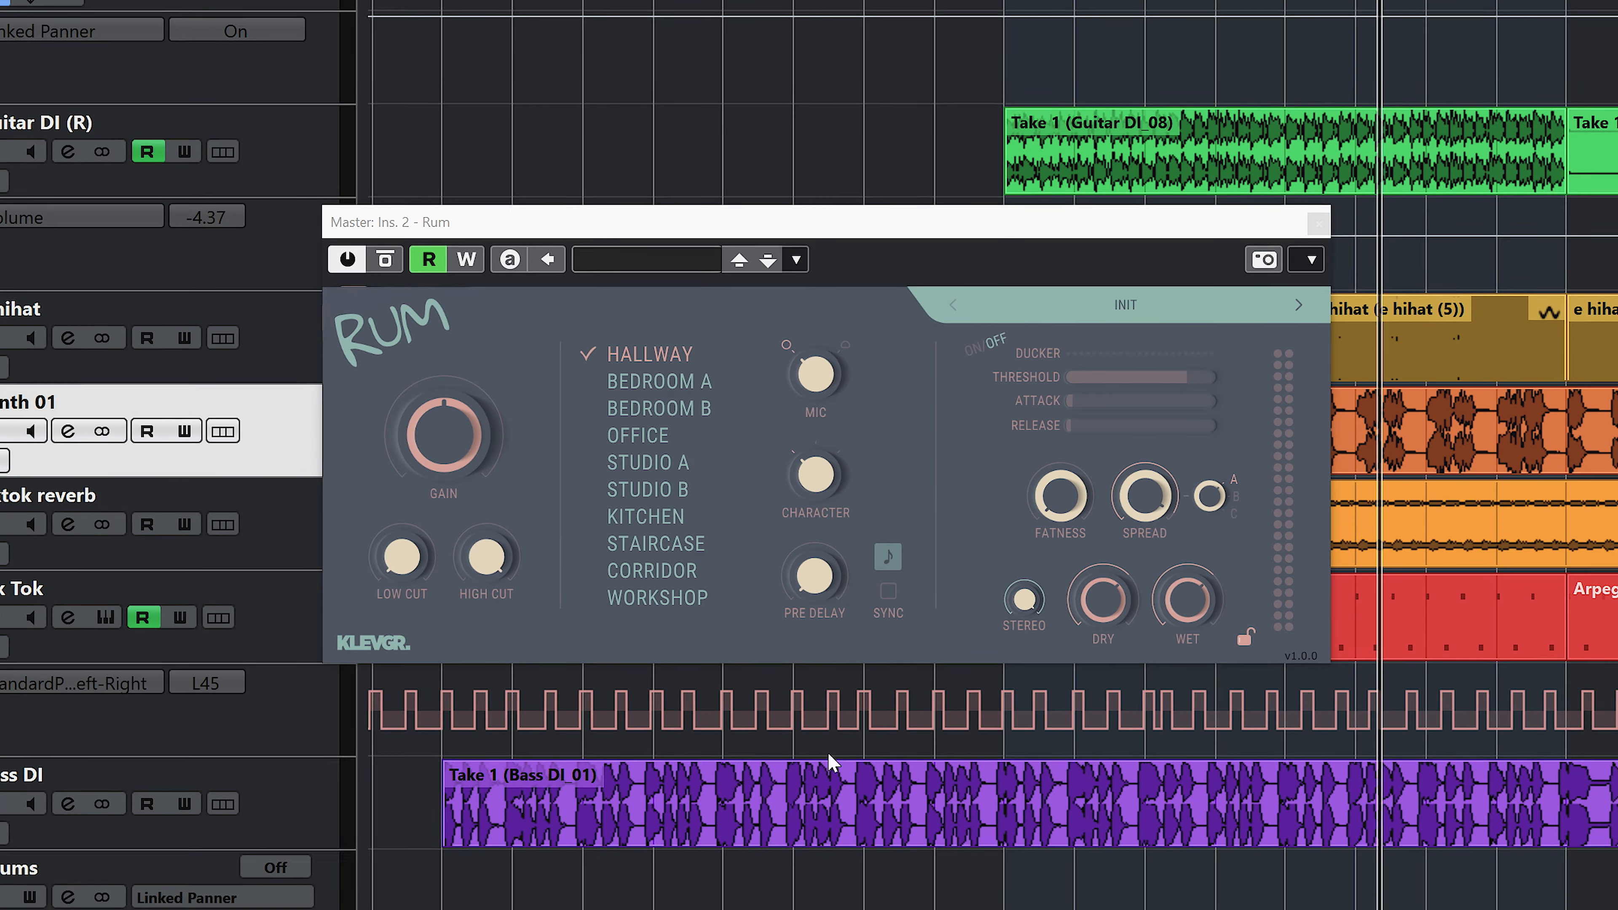
Adjust the Master reverb's dry and wet balance, trying about -6.8 dB dry and about 3.4 dB wet.
mouse_move(1105, 622)
mouse_move(1187, 616)
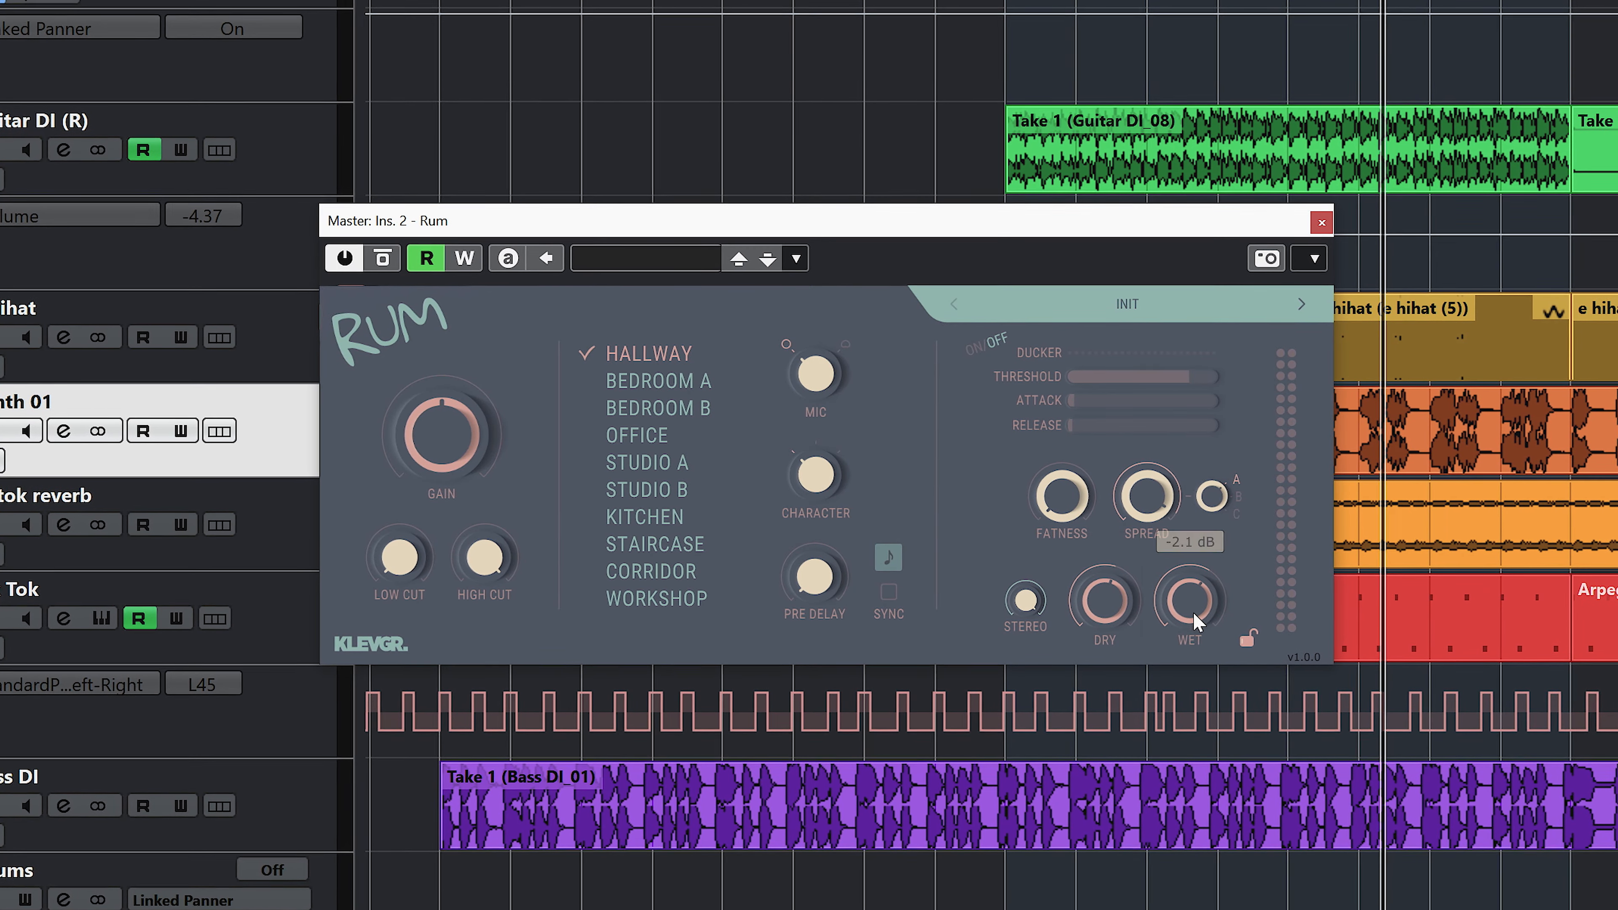
drag(1083, 606, 1174, 609)
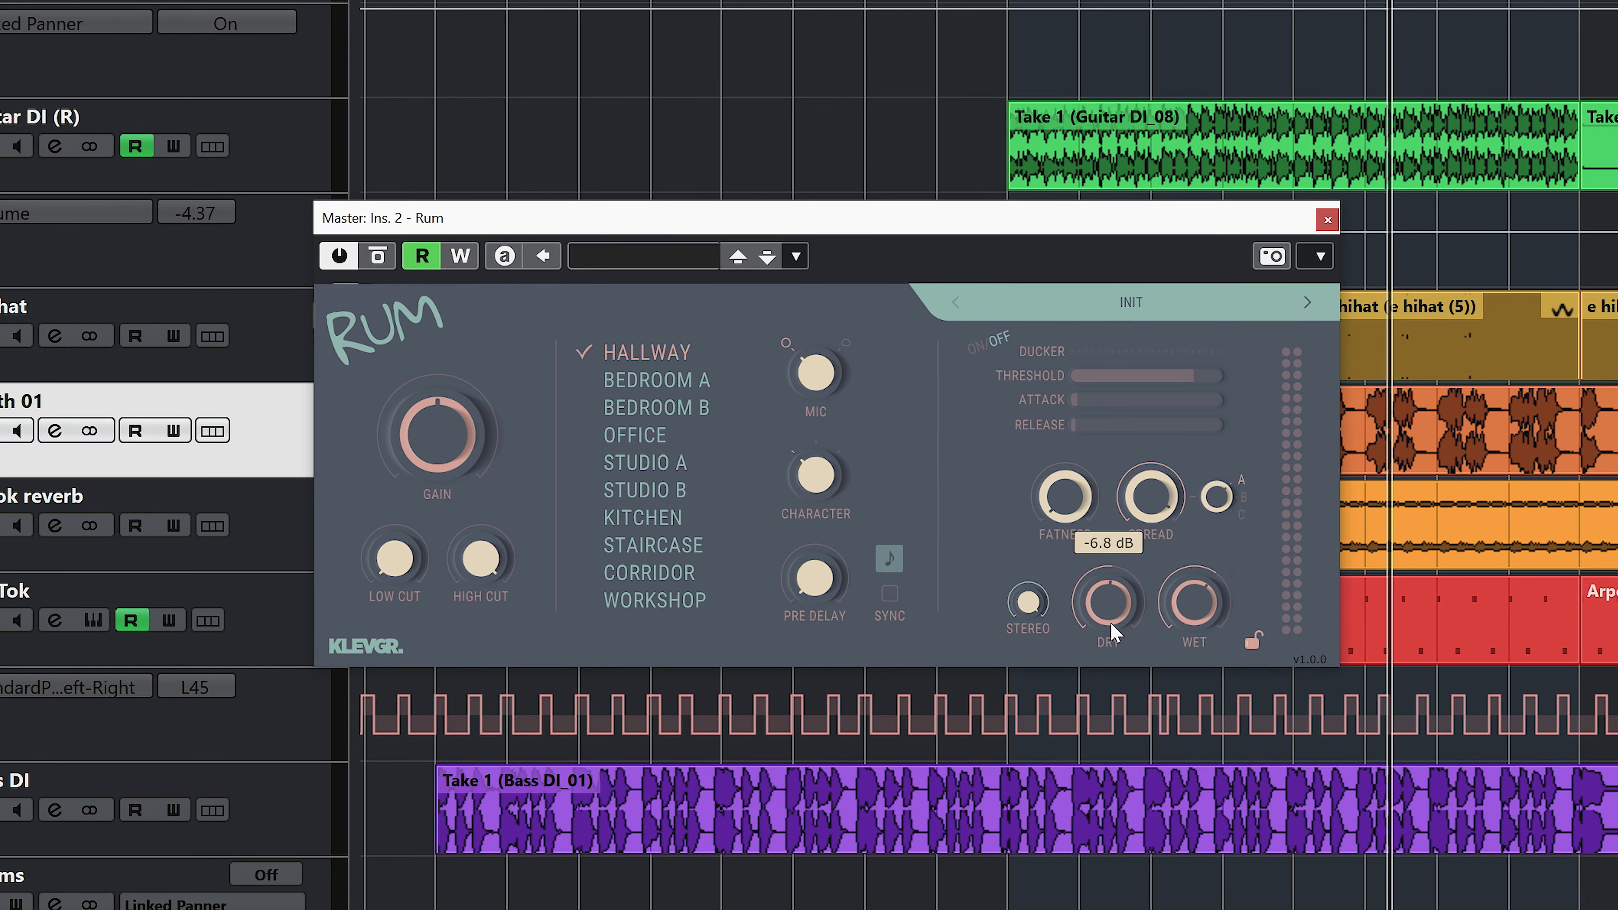
mouse_move(1117, 601)
mouse_down()
mouse_move(1192, 611)
mouse_move(1177, 645)
mouse_move(1145, 605)
mouse_up()
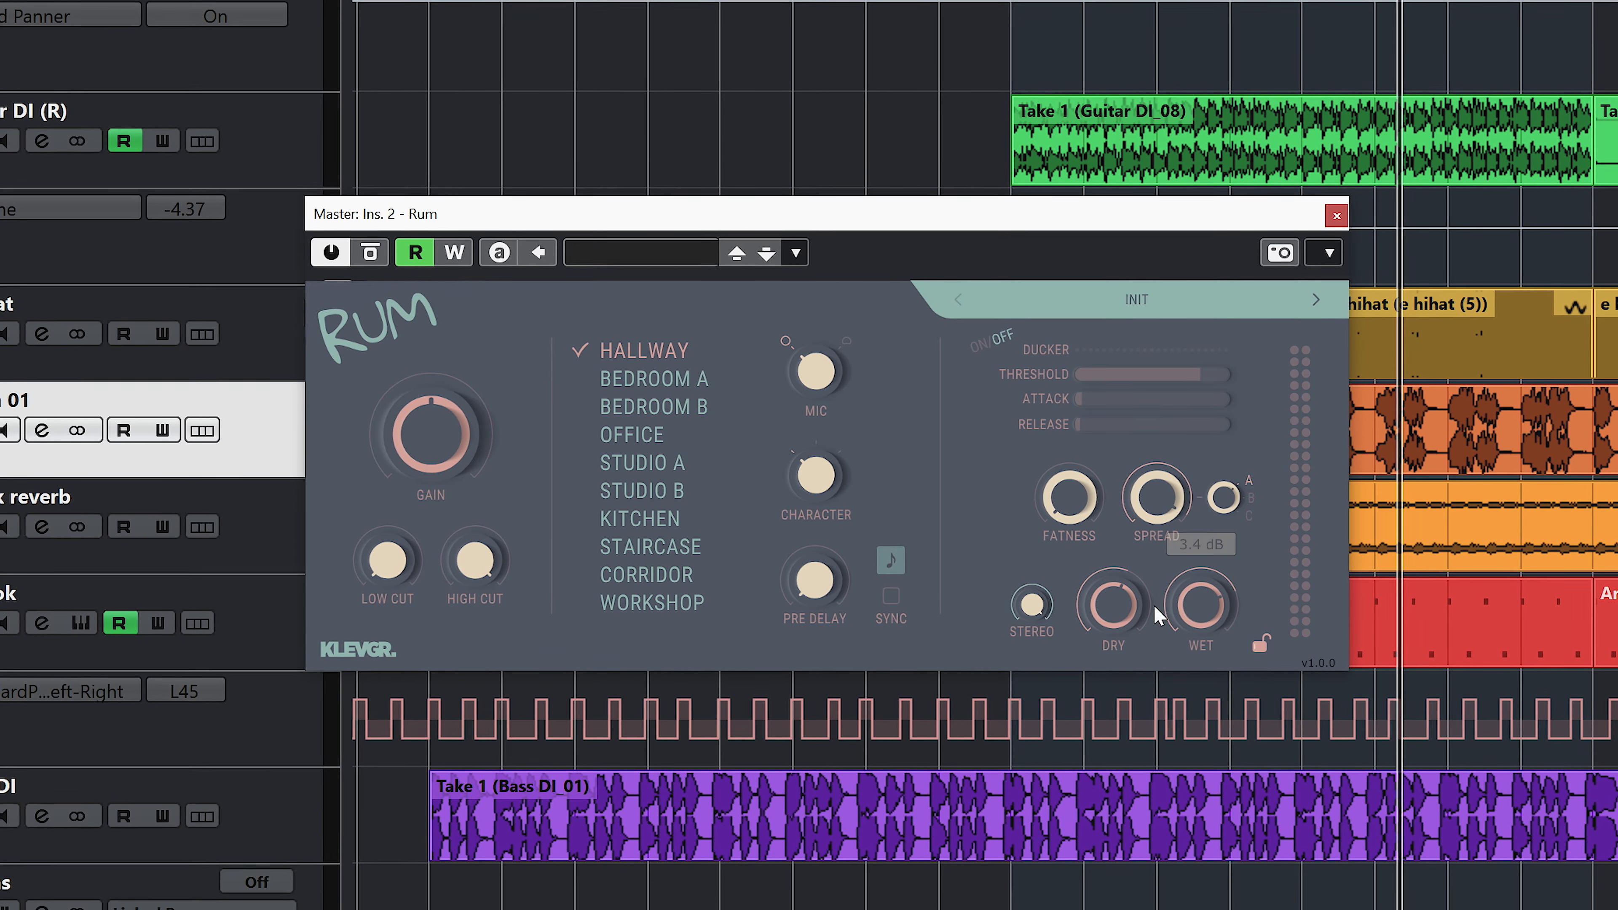
drag(1199, 630, 1127, 574)
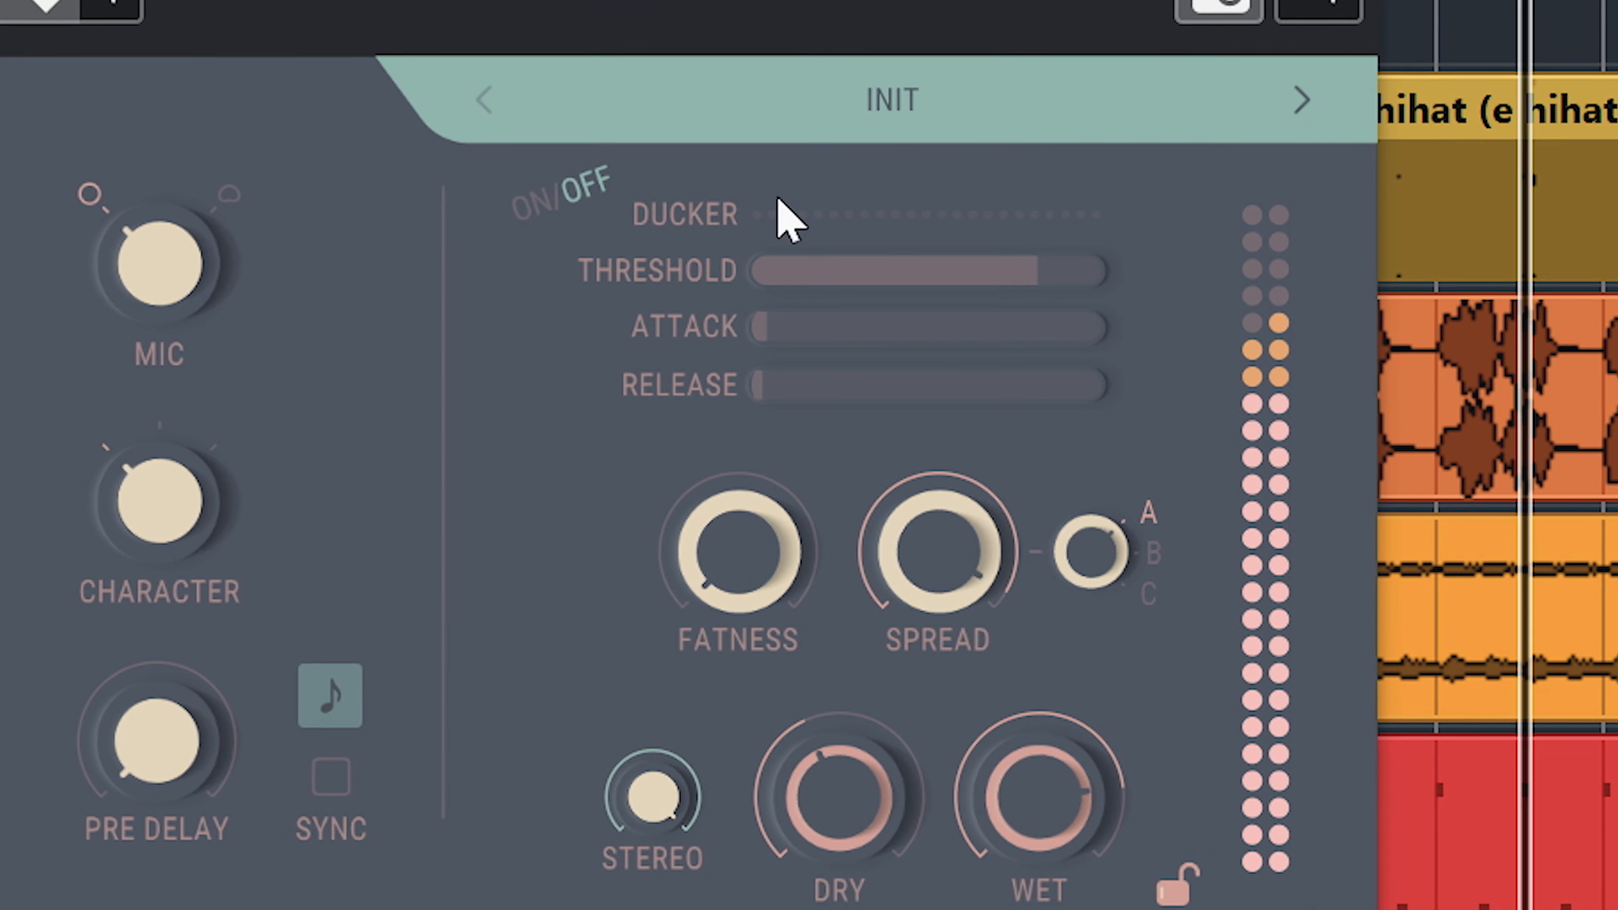
Open the preset browser and look through the Normal, Dark, Special, User Presets and Init categories, returning to Normal.
click(856, 128)
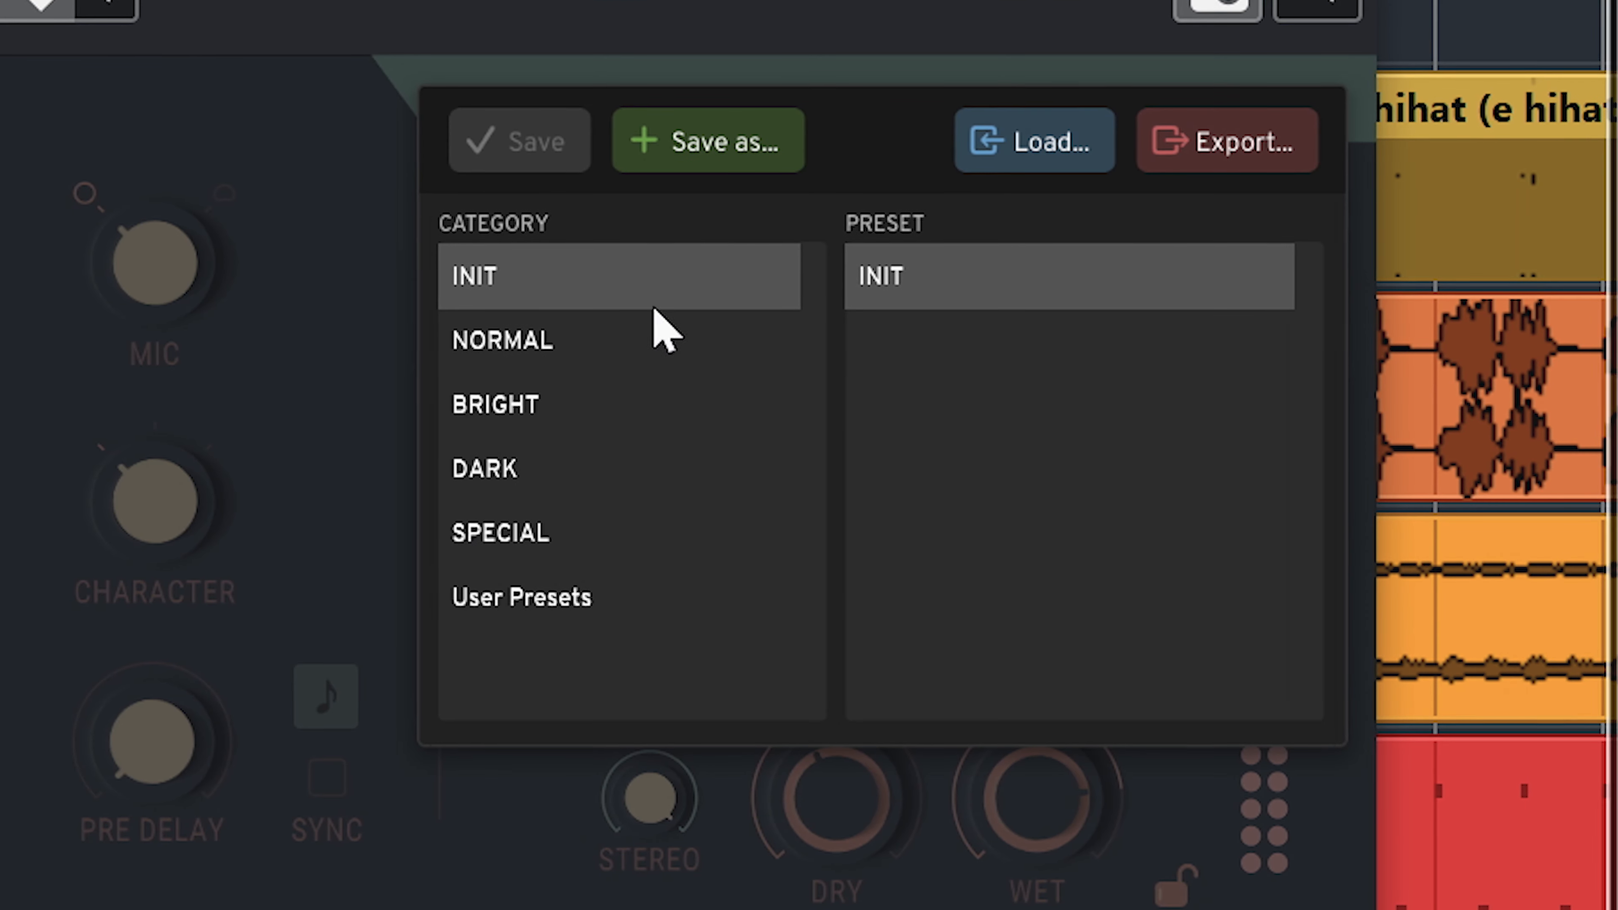
click(605, 345)
click(561, 469)
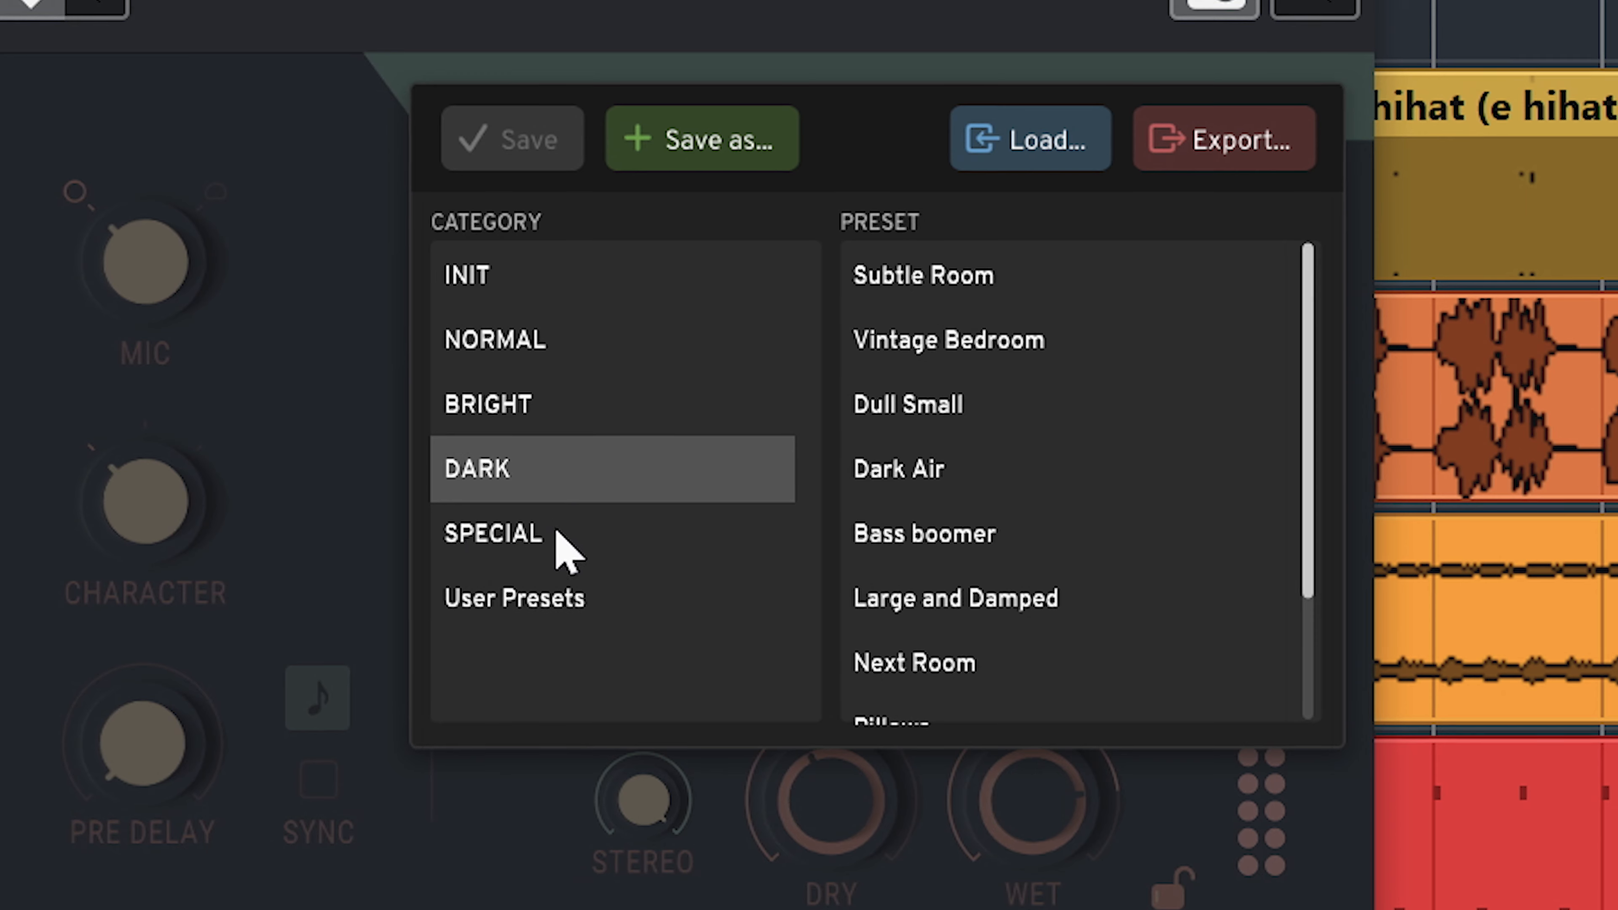
click(557, 533)
click(547, 596)
click(500, 287)
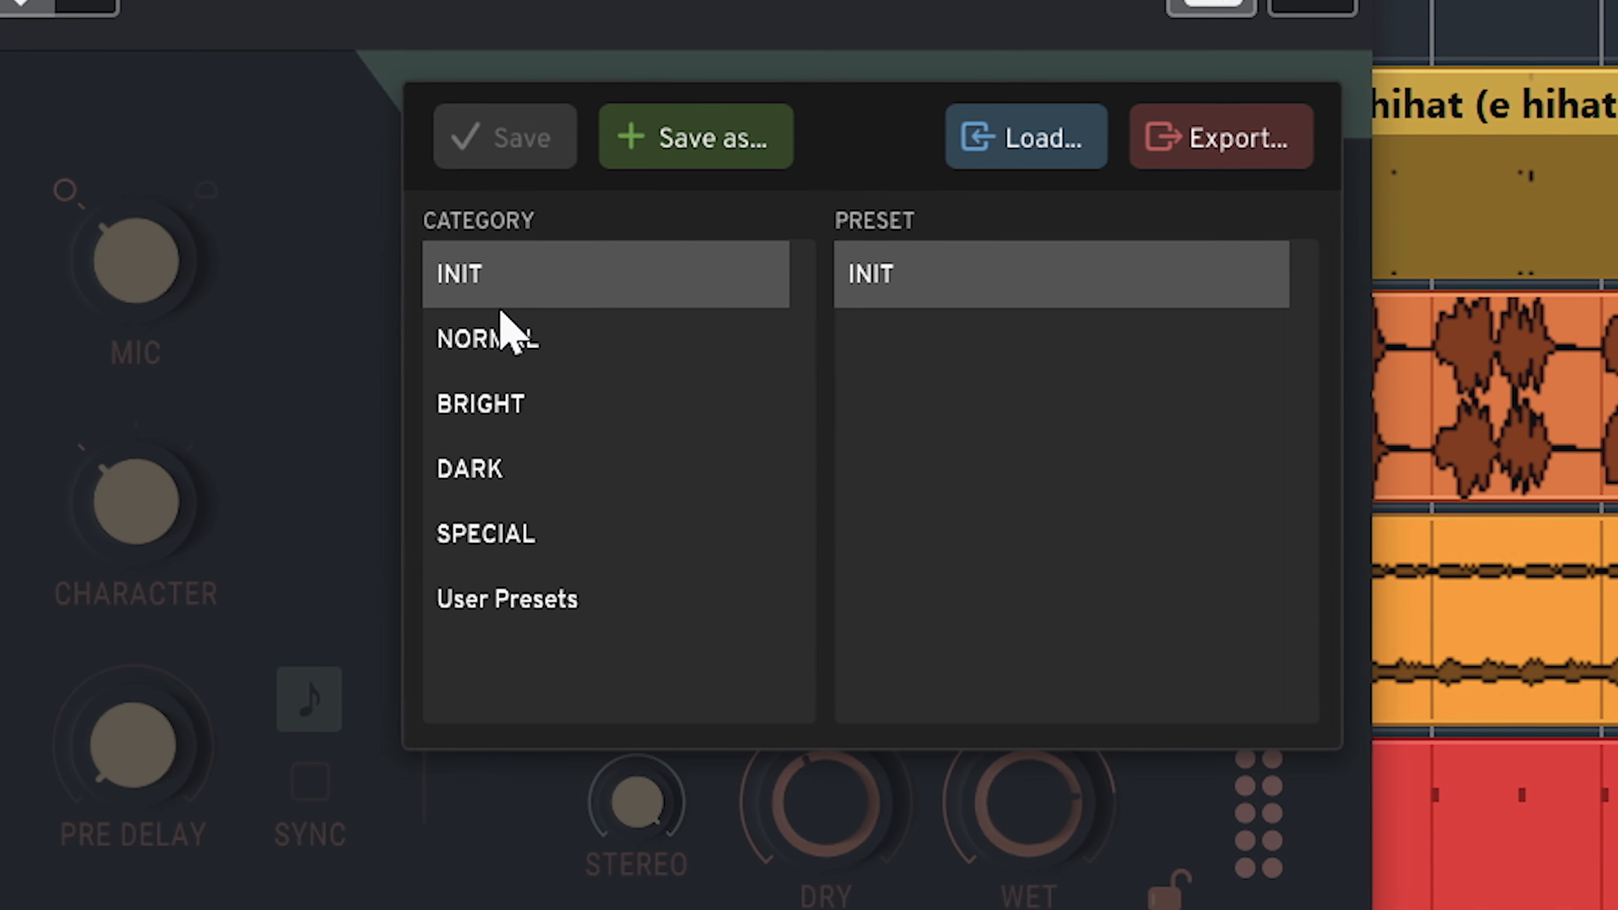
click(505, 340)
click(1005, 422)
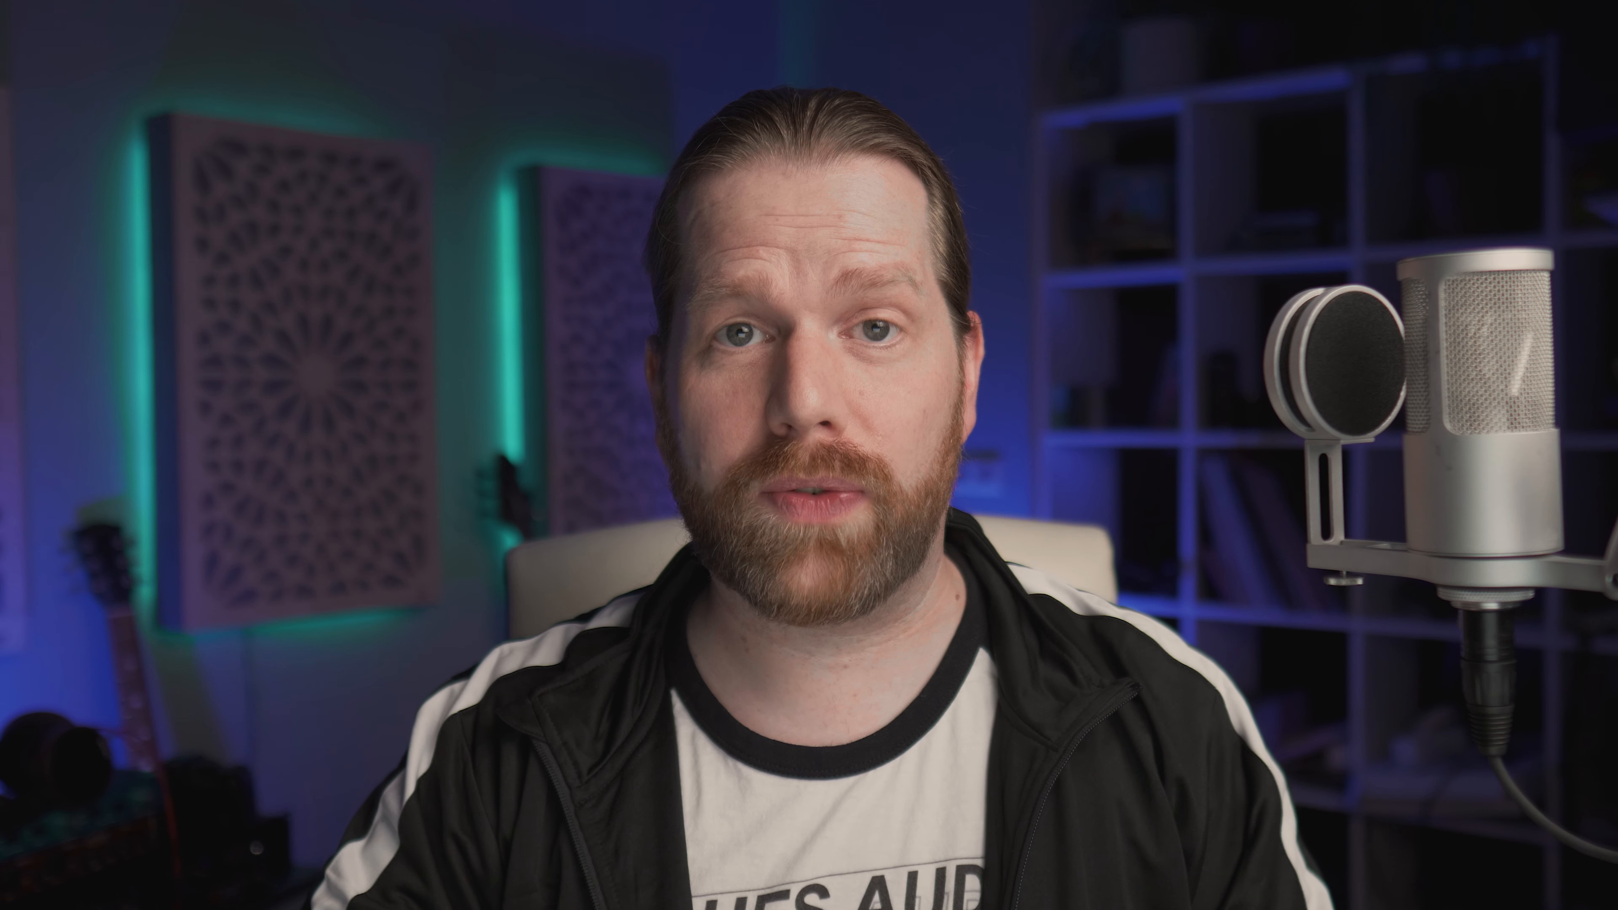